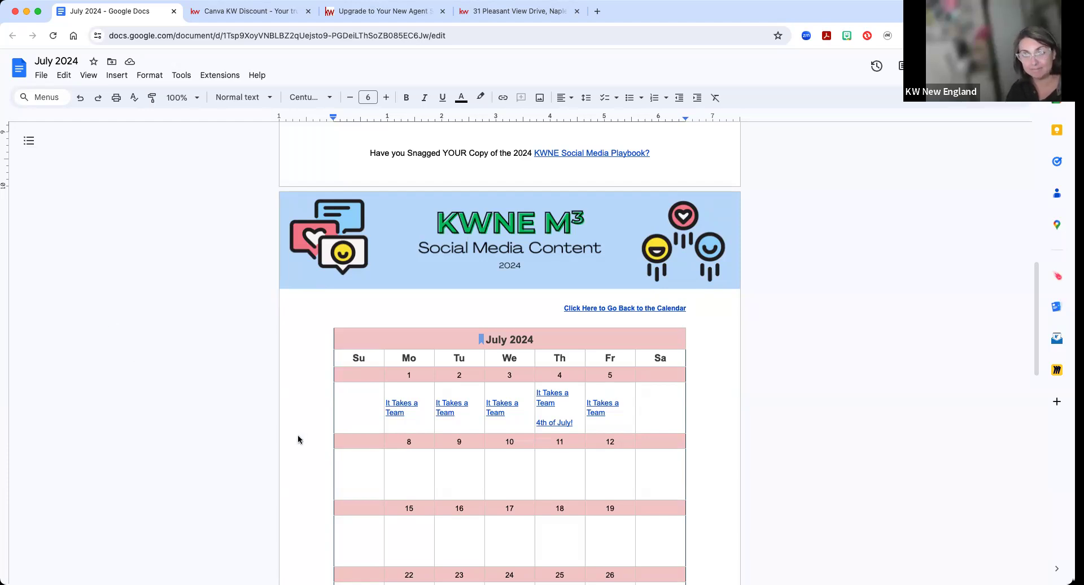
Step: Open the "It Takes a Team" document linked under Monday, July 1 in the July 2024 calendar
mouse_move(336, 415)
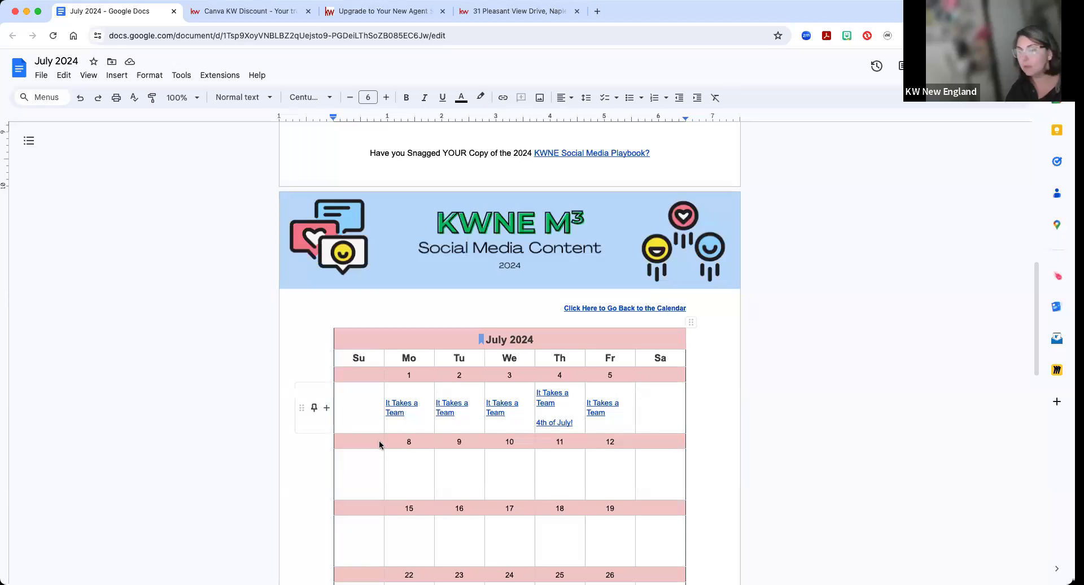
scroll(393, 426, "down", 6)
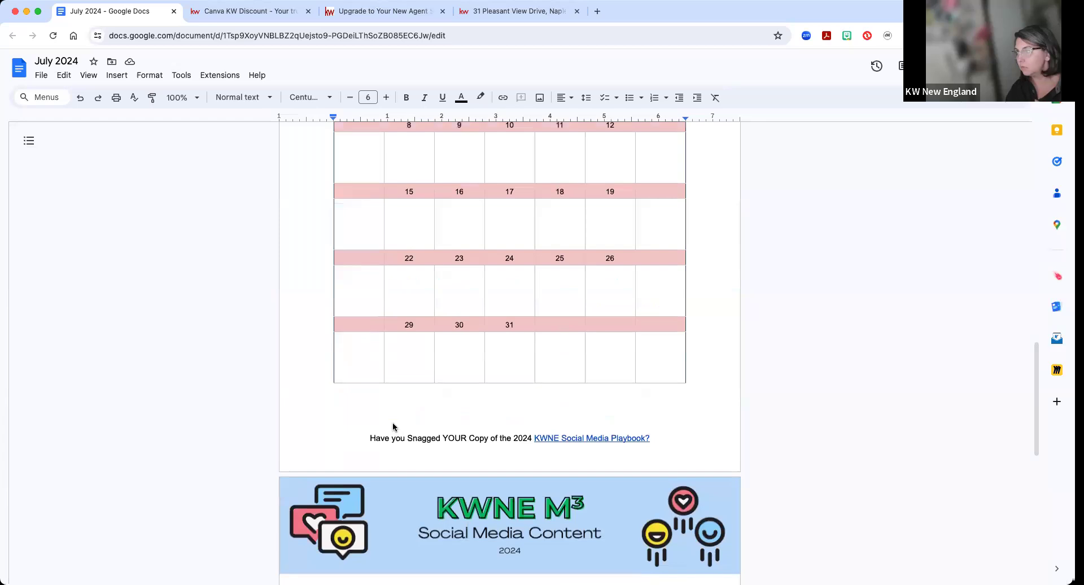
scroll(394, 426, "down", 7)
left_click(390, 306)
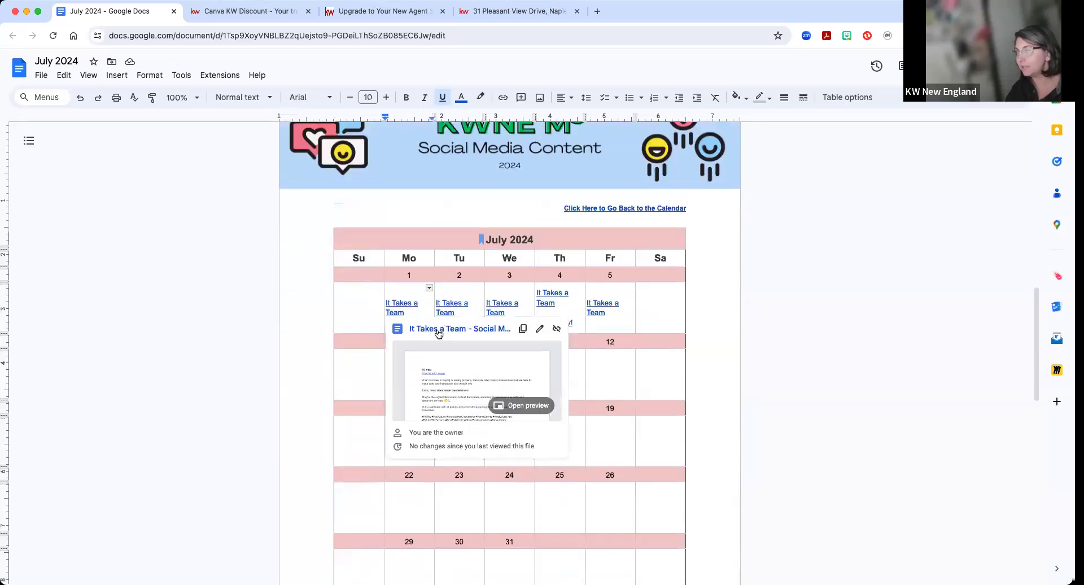
left_click(432, 326)
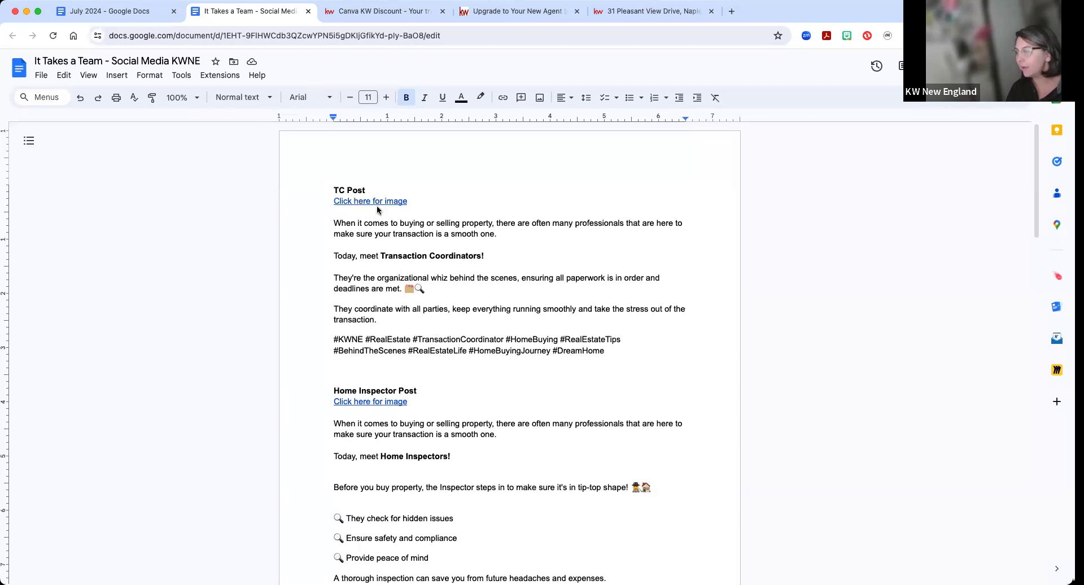
Step: Review the vendor posts in the document, from the TC Post through Mortgage Lender, including their captions, hashtags and image links
scroll(463, 433, "down", 20)
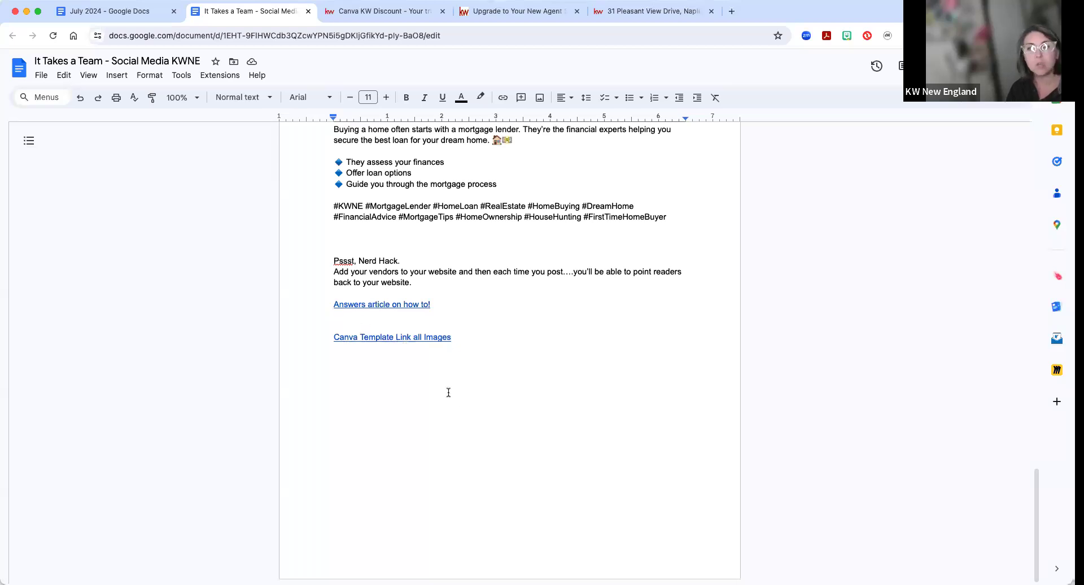
scroll(460, 405, "up", 10)
scroll(460, 405, "up", 15)
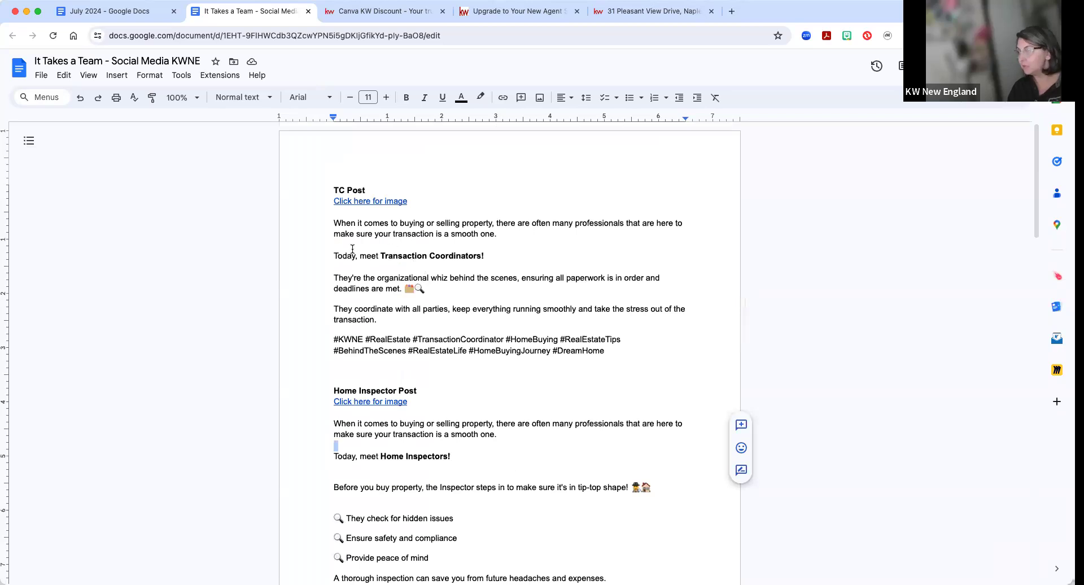
left_click_drag(331, 222, 469, 356)
scroll(469, 356, "down", 5)
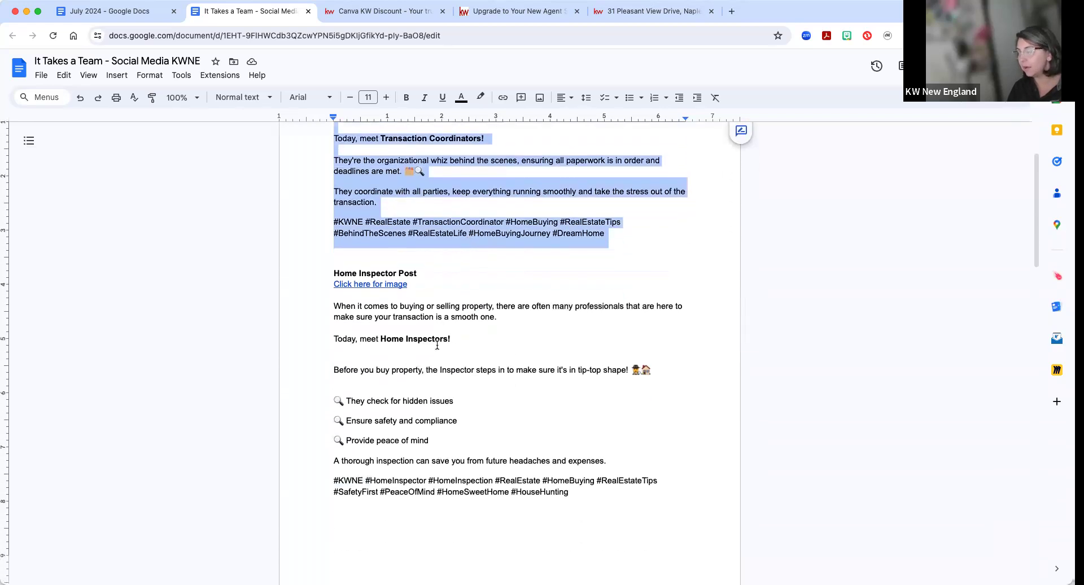
scroll(437, 345, "down", 9)
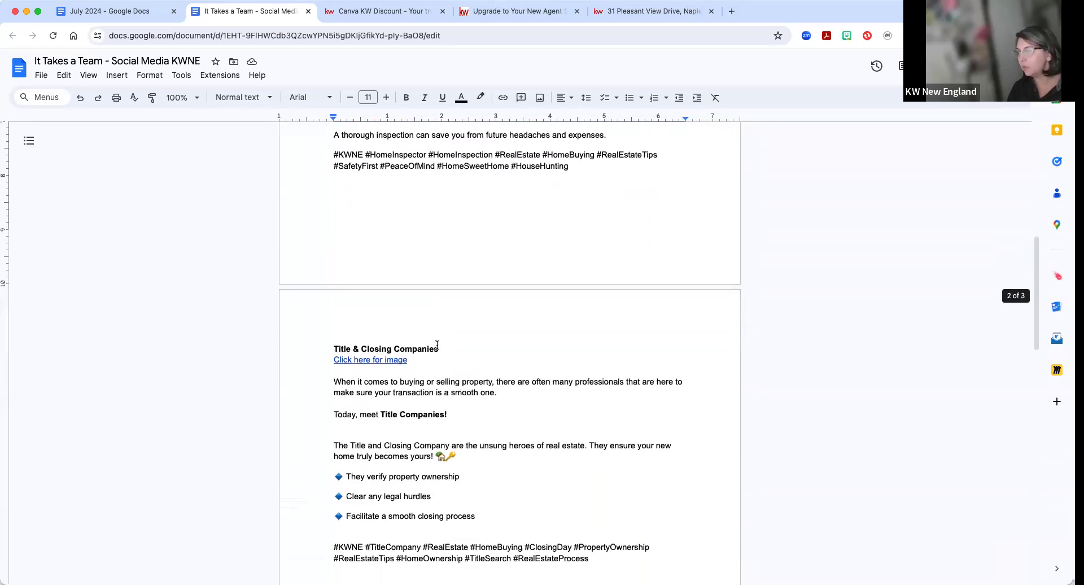
scroll(437, 345, "down", 4)
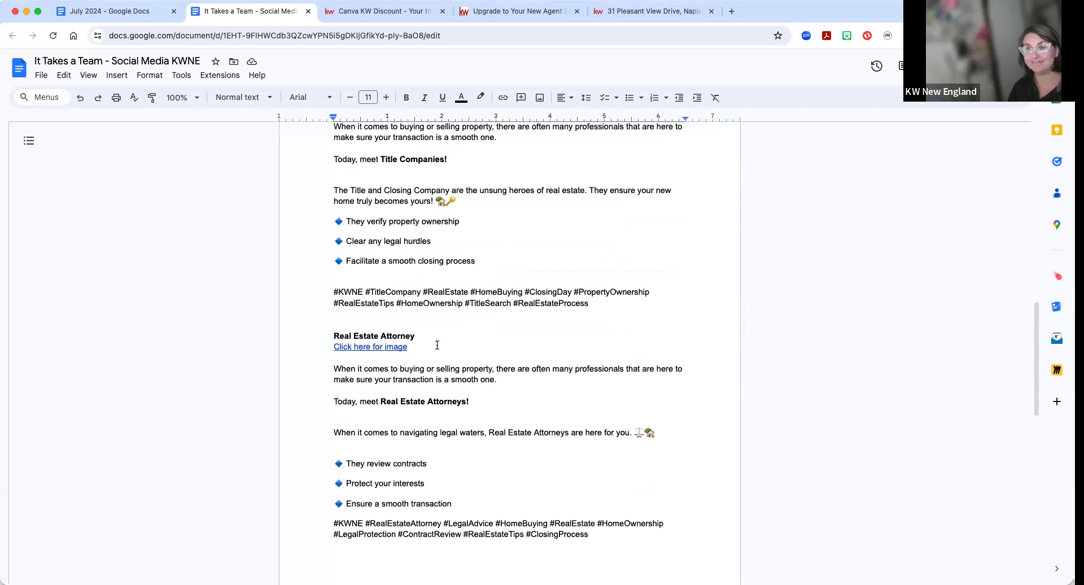
scroll(438, 345, "down", 7)
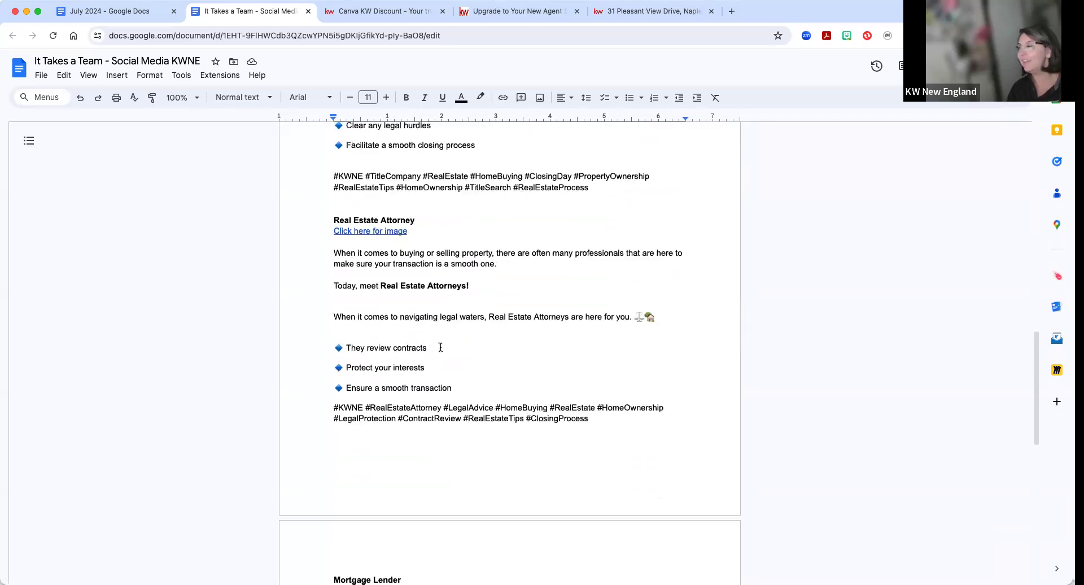
scroll(441, 347, "down", 8)
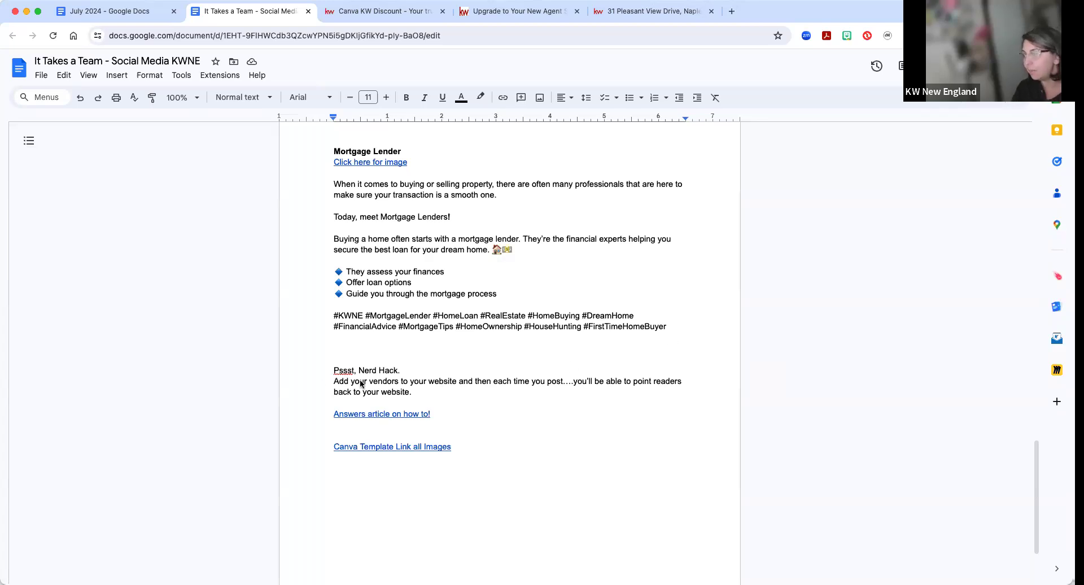
Step: Add the line "DO NOT COPY THIS AND BELOW THIS" directly above "Pssst, Nerd Hack."
left_click_drag(341, 373, 386, 392)
left_click(632, 464)
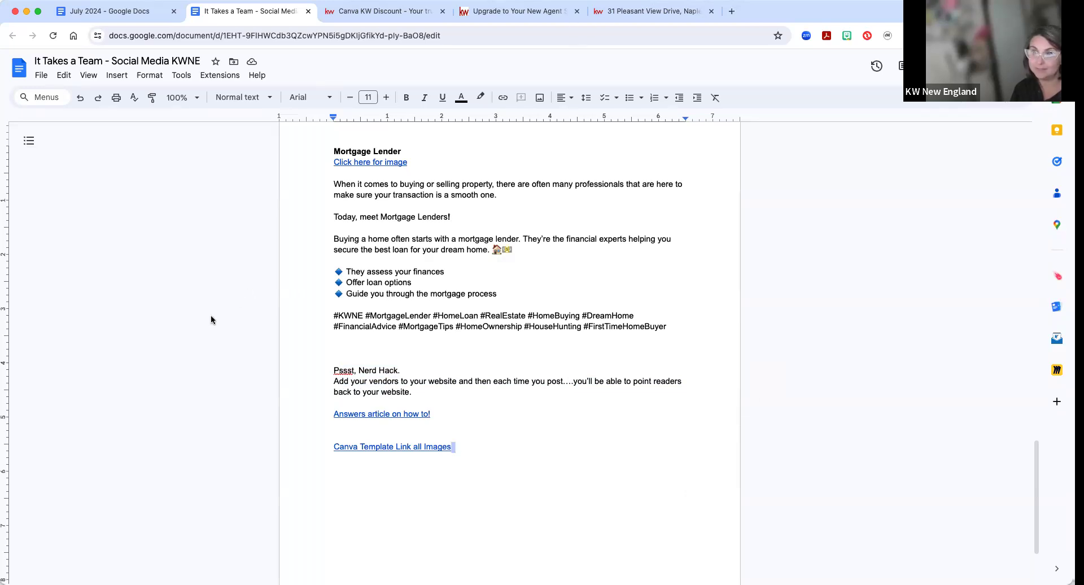
left_click(338, 361)
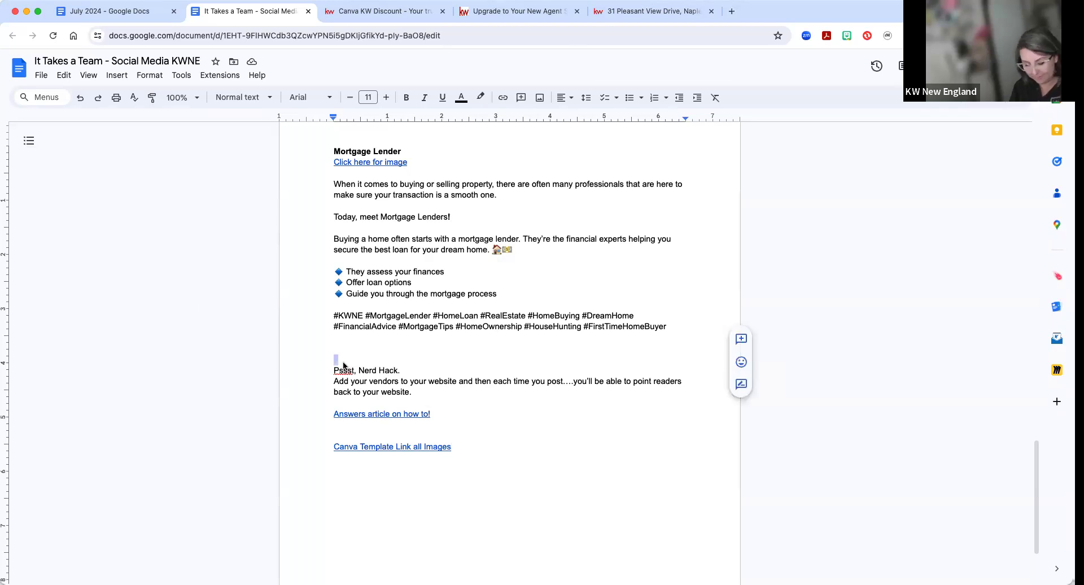
type("DO NOT COPY THIS AND BELOW THIS")
key("BackSpace")
key("BackSpace")
key("BackSpace")
key("BackSpace")
type("THIS")
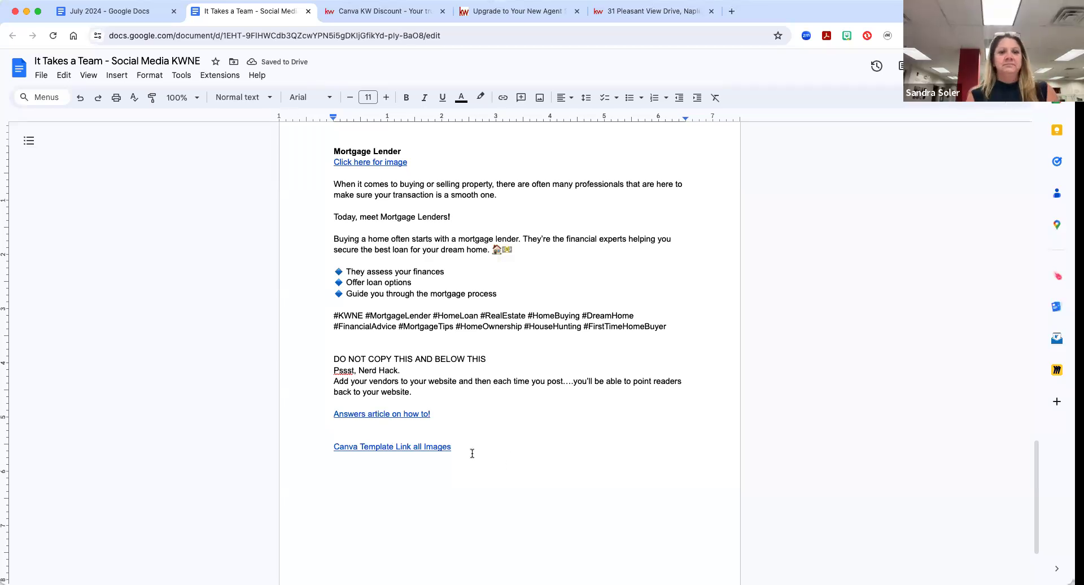
Step: Highlight everything from the "DO NOT COPY THIS AND BELOW THIS" line through the Canva template link in yellow
left_click_drag(494, 467, 332, 359)
left_click(481, 98)
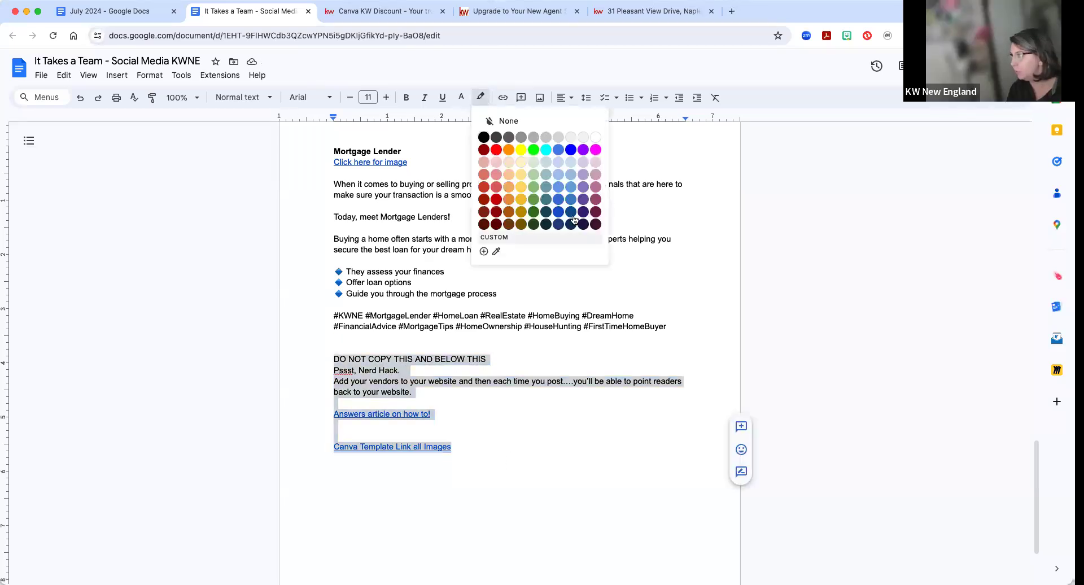
left_click(521, 150)
left_click(587, 365)
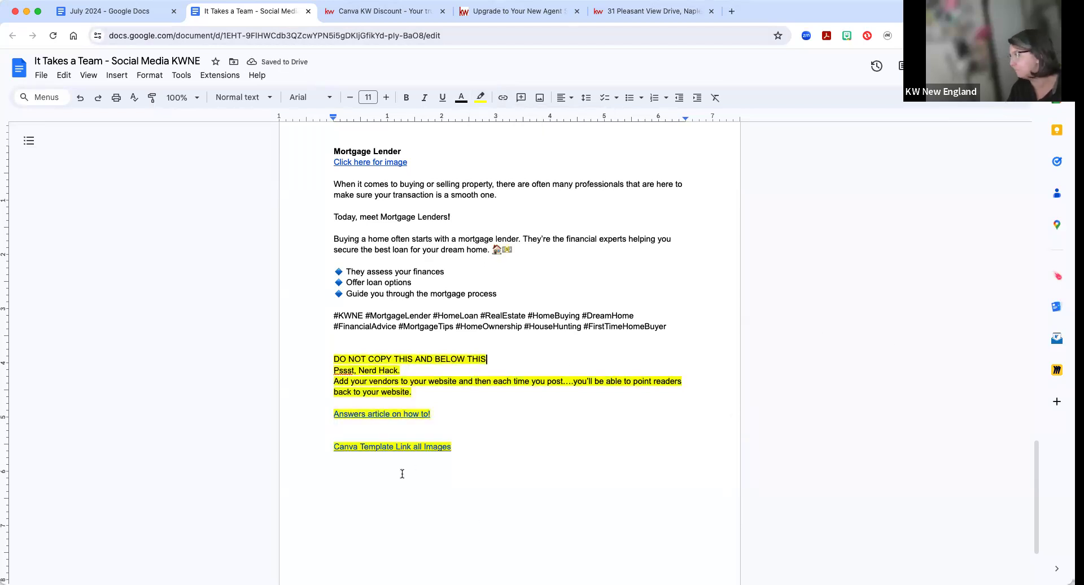
Step: Check the Mortgage Lender image link and the "Canva Template Link all Images" link
scroll(390, 396, "up", 2)
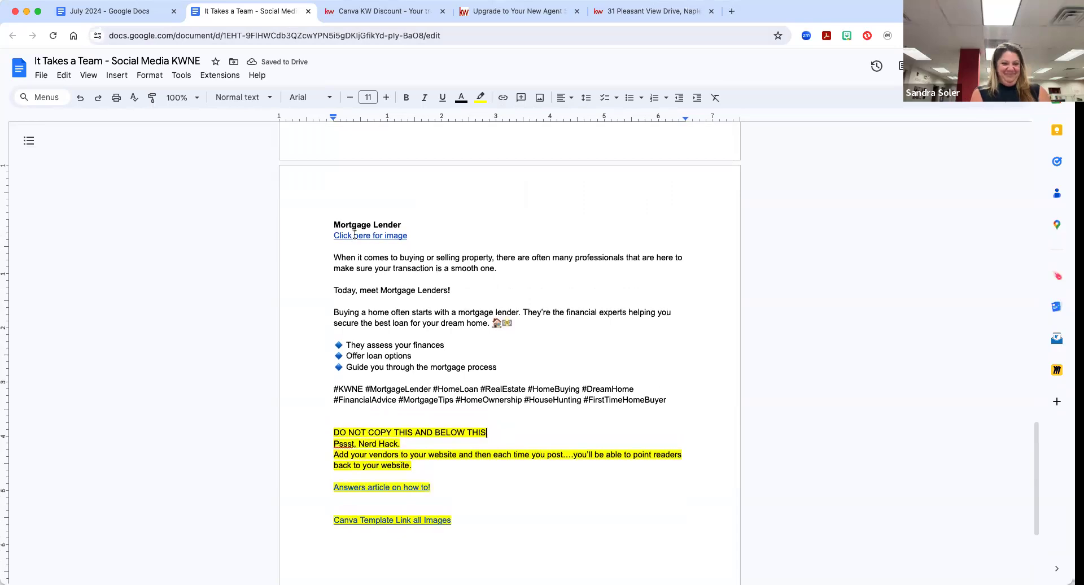
left_click(355, 237)
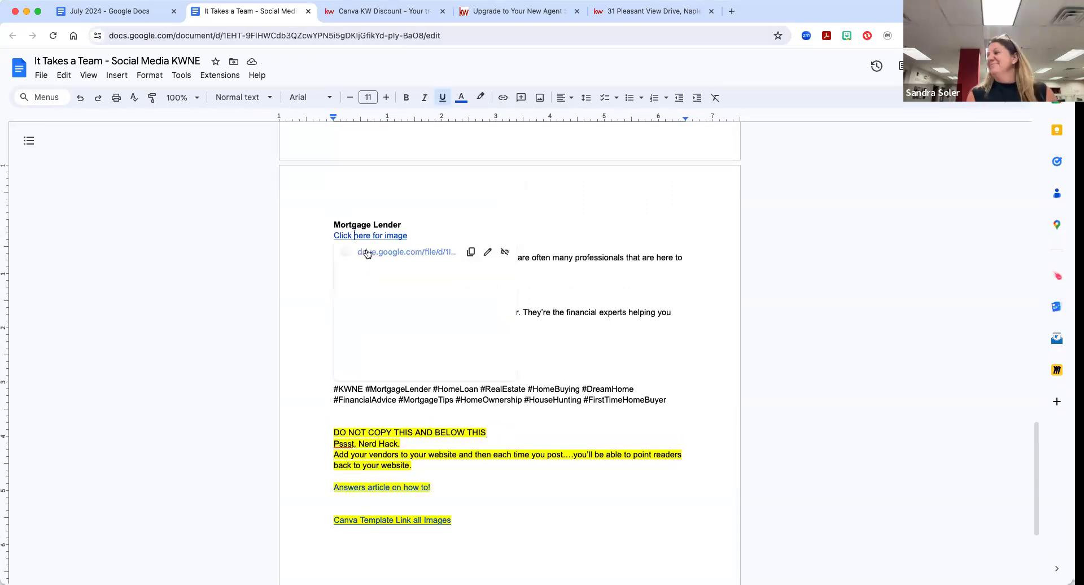
left_click(558, 505)
left_click(420, 523)
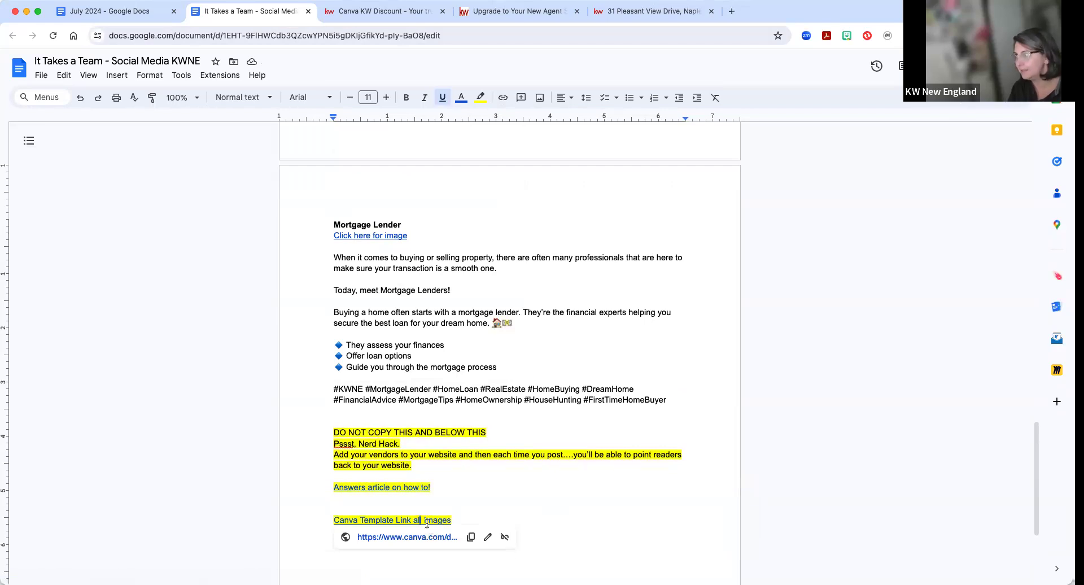
scroll(395, 338, "up", 20)
Step: Return to the July 2024 document and follow the "4th of July!" calendar entry to its bookmarked section
left_click(126, 14)
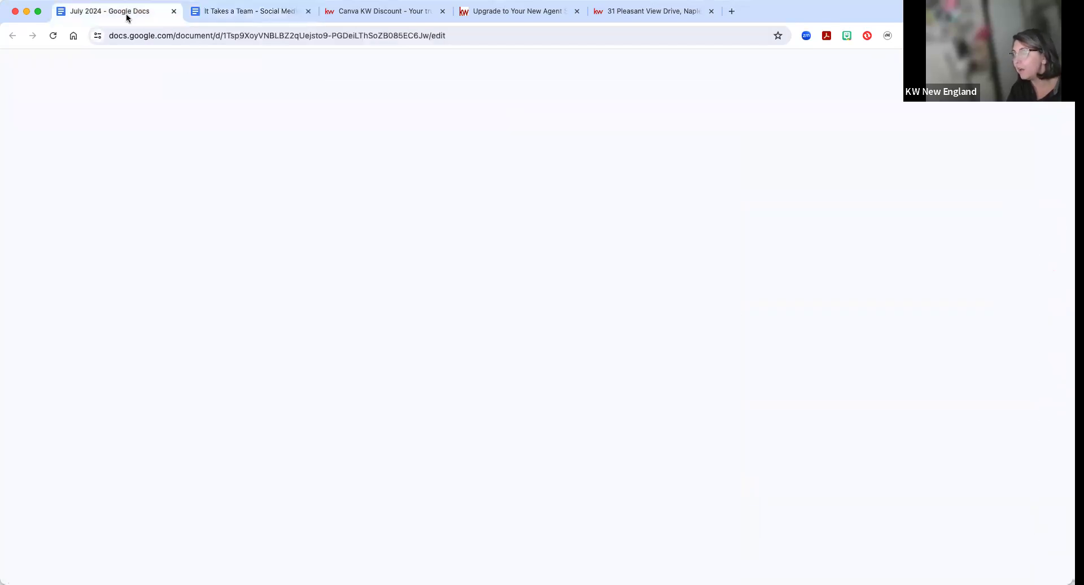
left_click(561, 322)
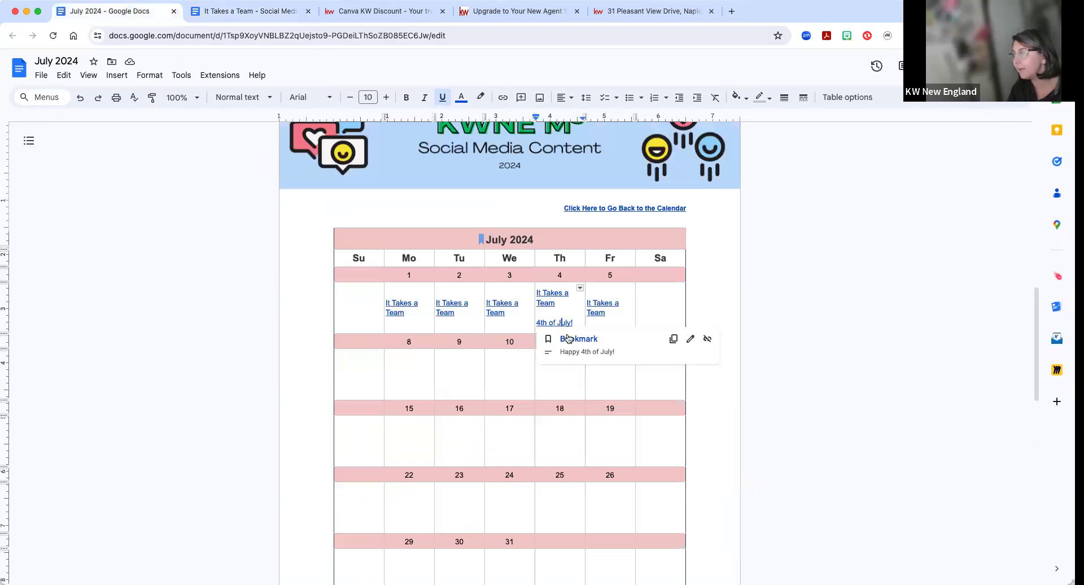
left_click(568, 338)
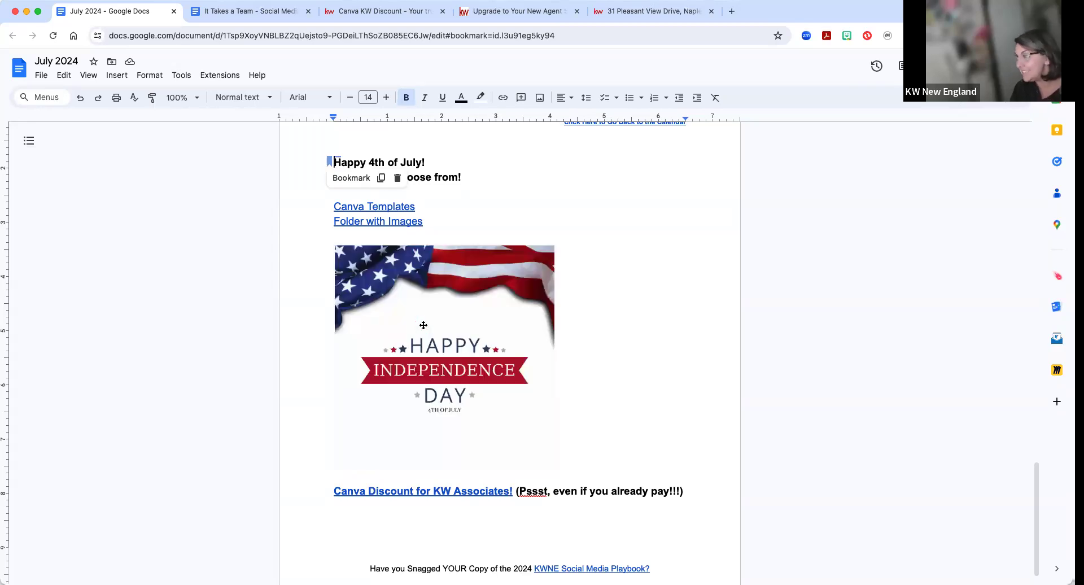
Step: Open the linked "Folder with Images" for the 4th of July and show its files as a thumbnail grid
left_click(367, 221)
left_click(380, 240)
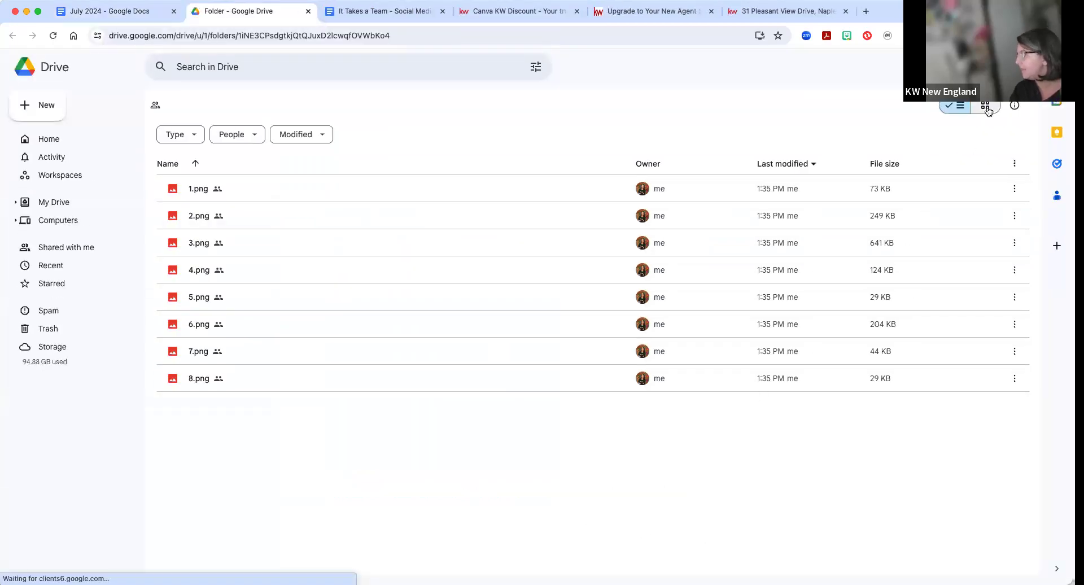
left_click(988, 111)
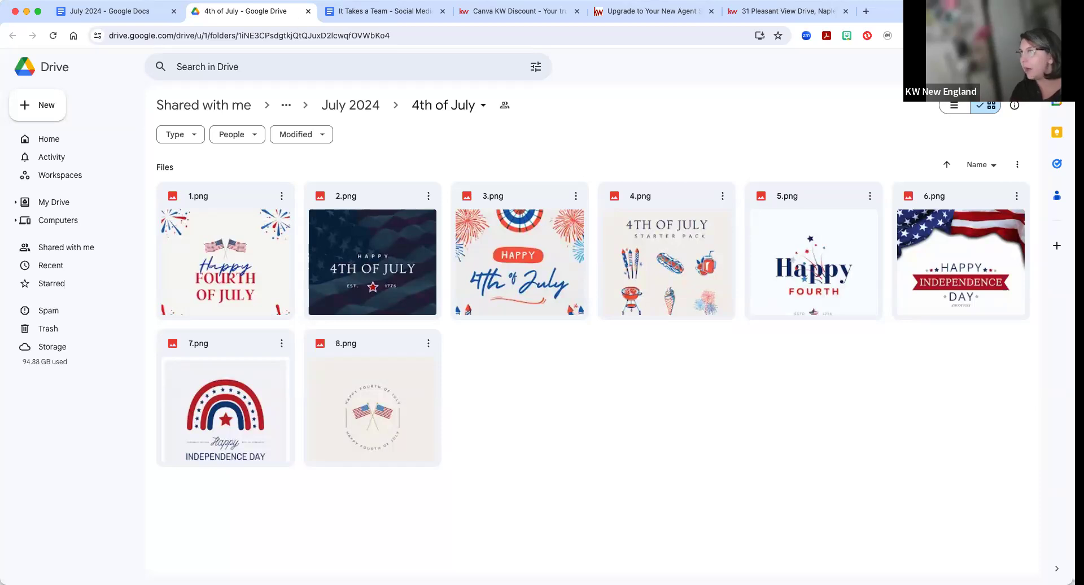
Step: Go back to the July 2024 document and select the "Canva Discount for KW Associates!" link text below the holiday image
left_click(129, 17)
scroll(480, 485, "down", 1)
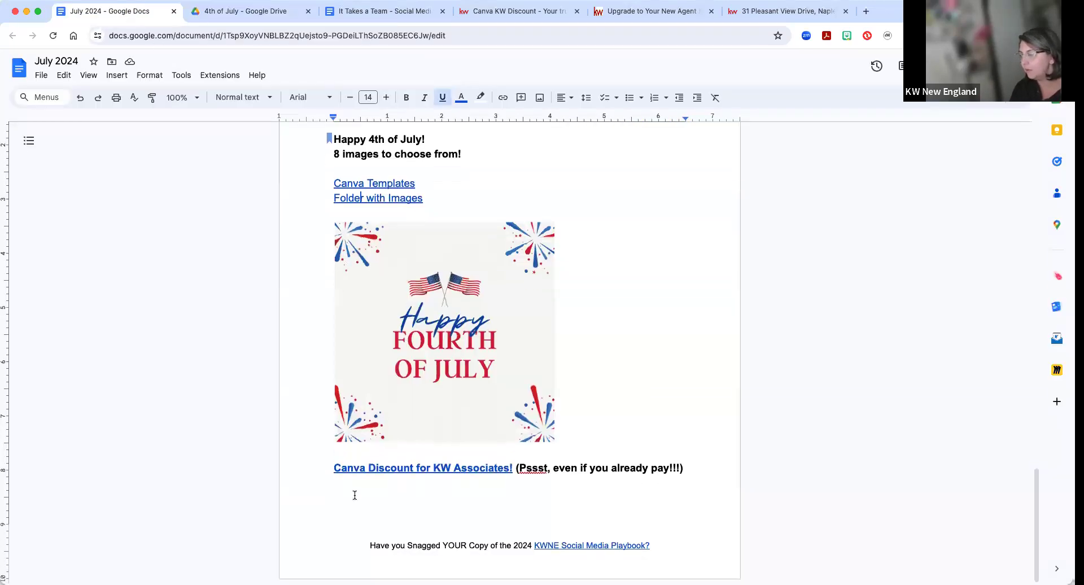
left_click_drag(323, 468, 463, 470)
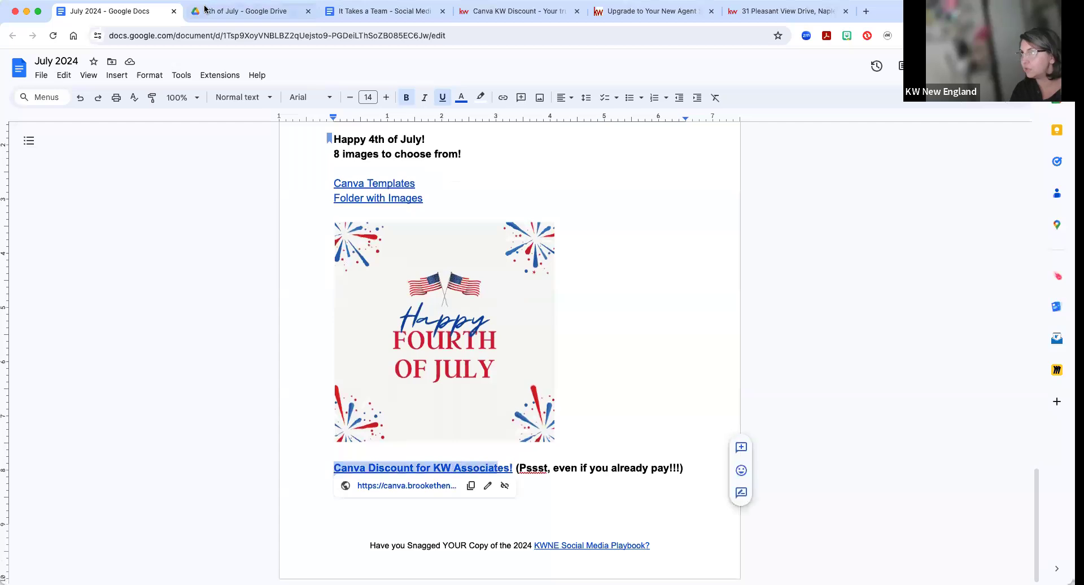
Step: Switch to the Canva KW Discount page, read the offer, and start the 20% off claim form
left_click(508, 12)
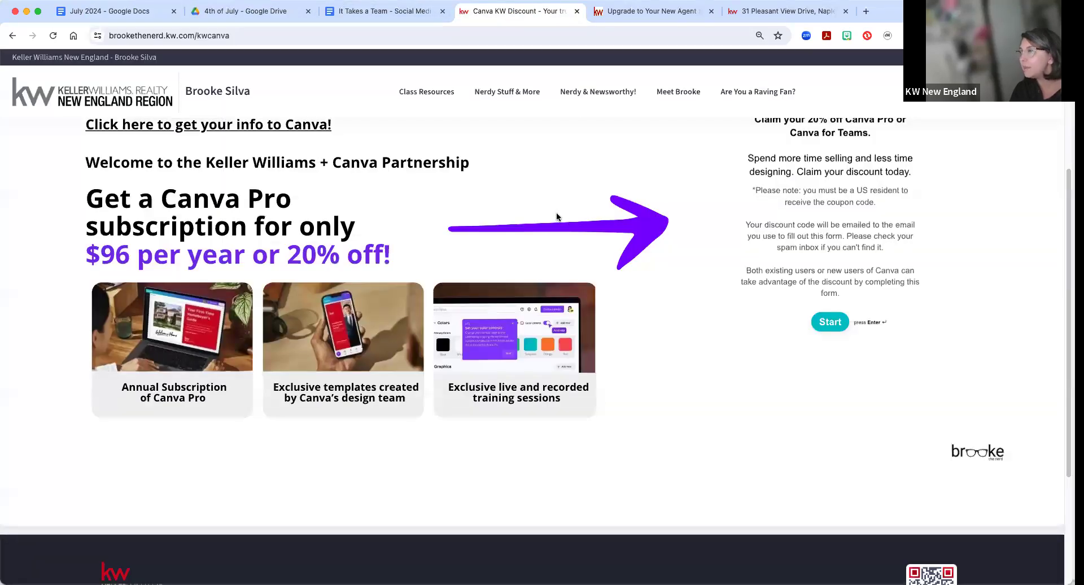
scroll(832, 305, "up", 2)
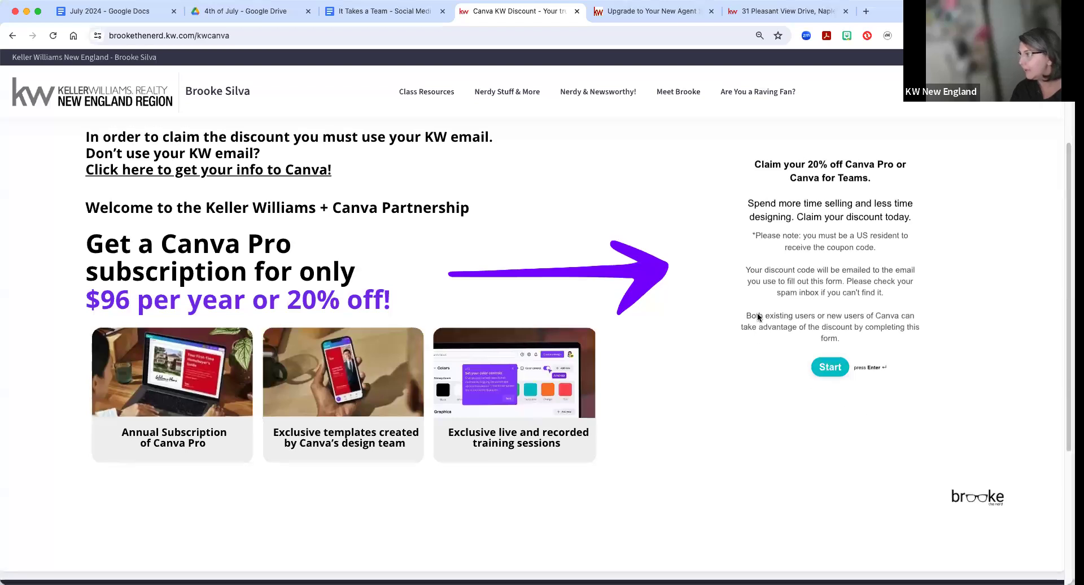
scroll(689, 314, "up", 3)
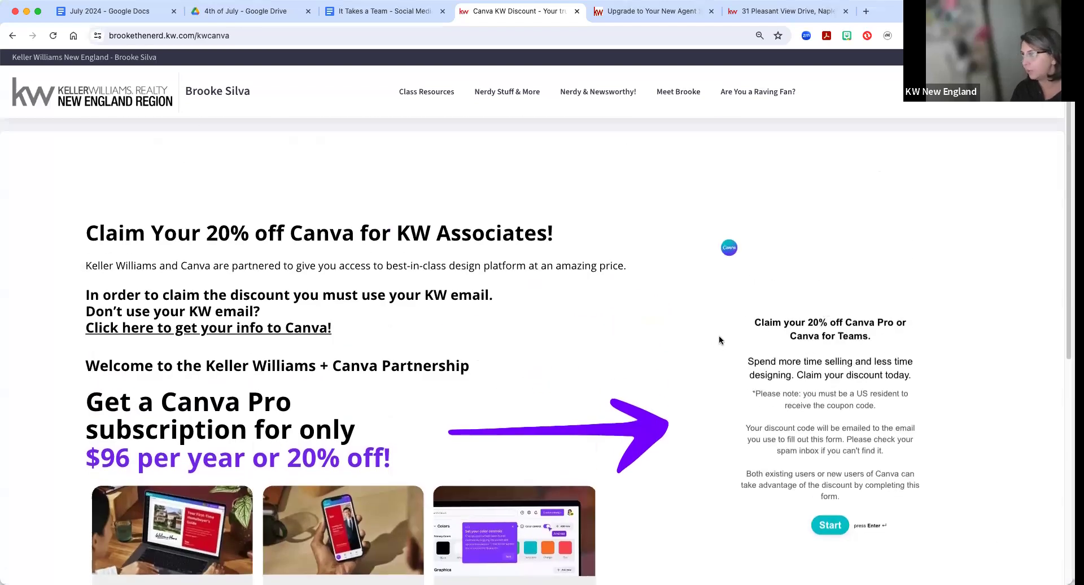
scroll(717, 339, "down", 3)
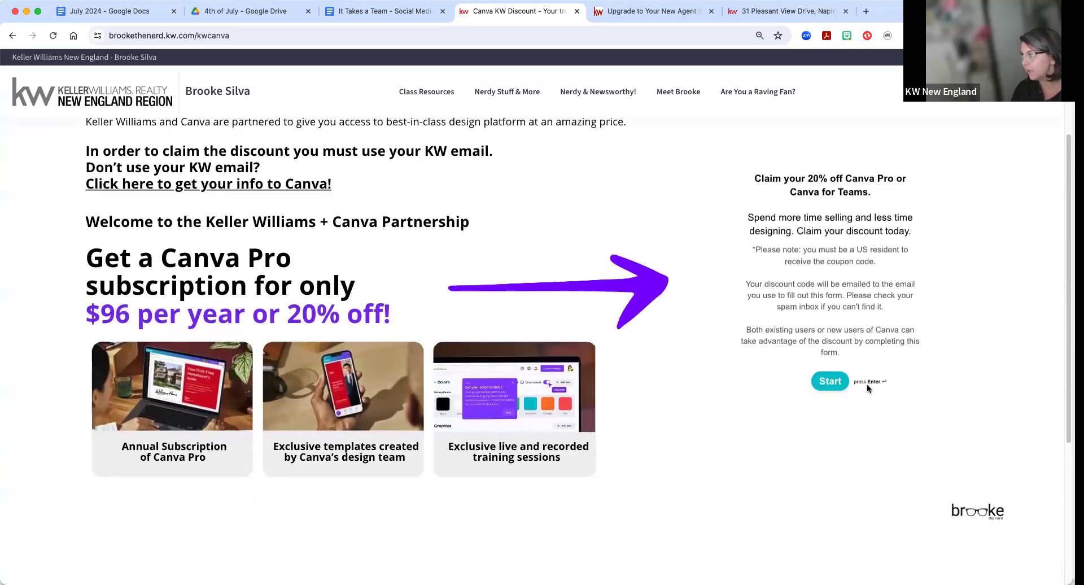
left_click(825, 382)
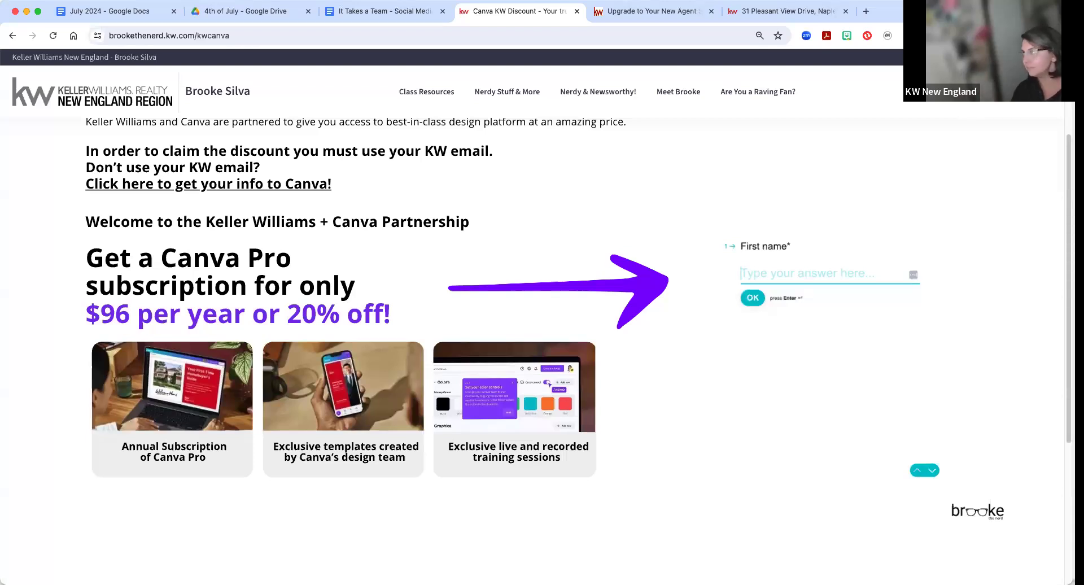
Step: Look over the discount page's KW email requirement, Canva Pro pricing and training and template offers
scroll(508, 159, "up", 3)
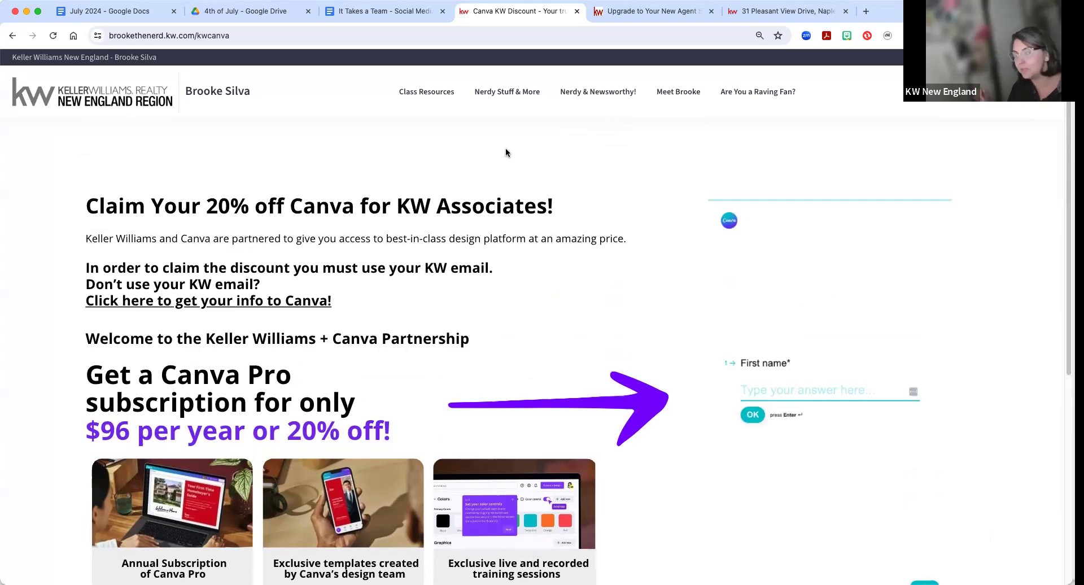
scroll(150, 359, "down", 3)
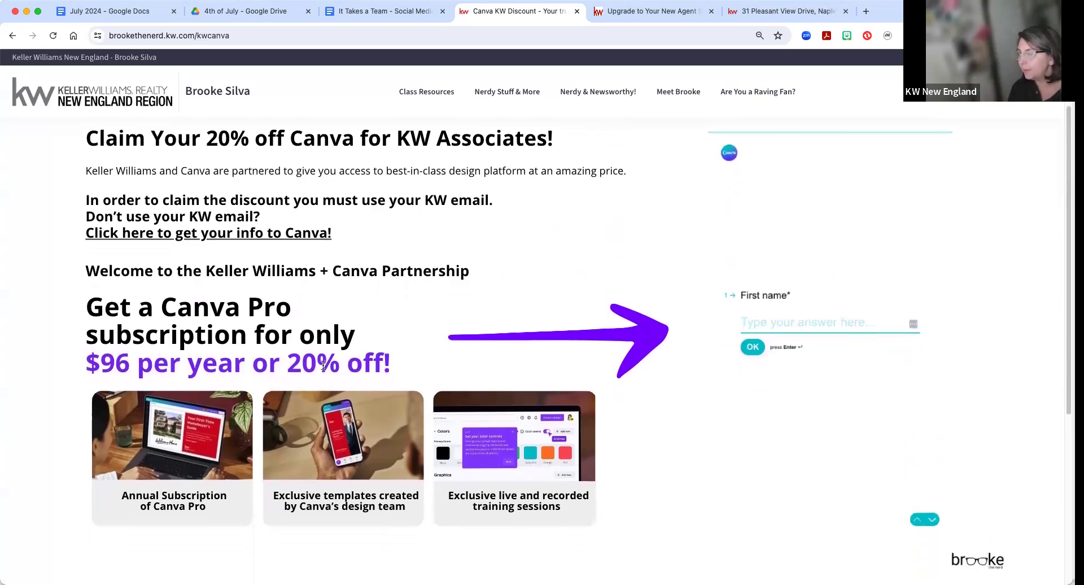
scroll(480, 395, "down", 2)
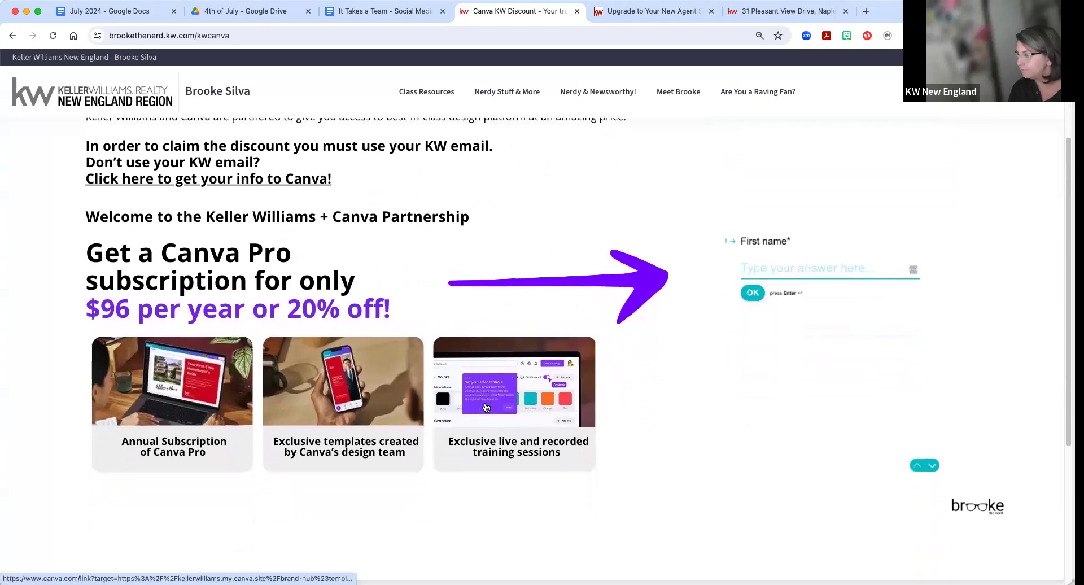
scroll(485, 405, "up", 5)
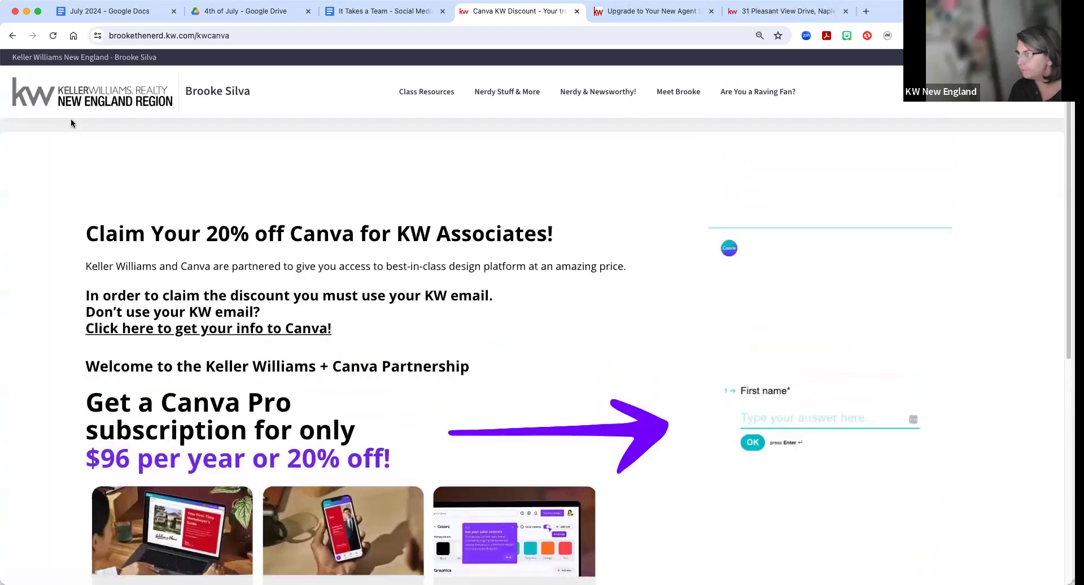
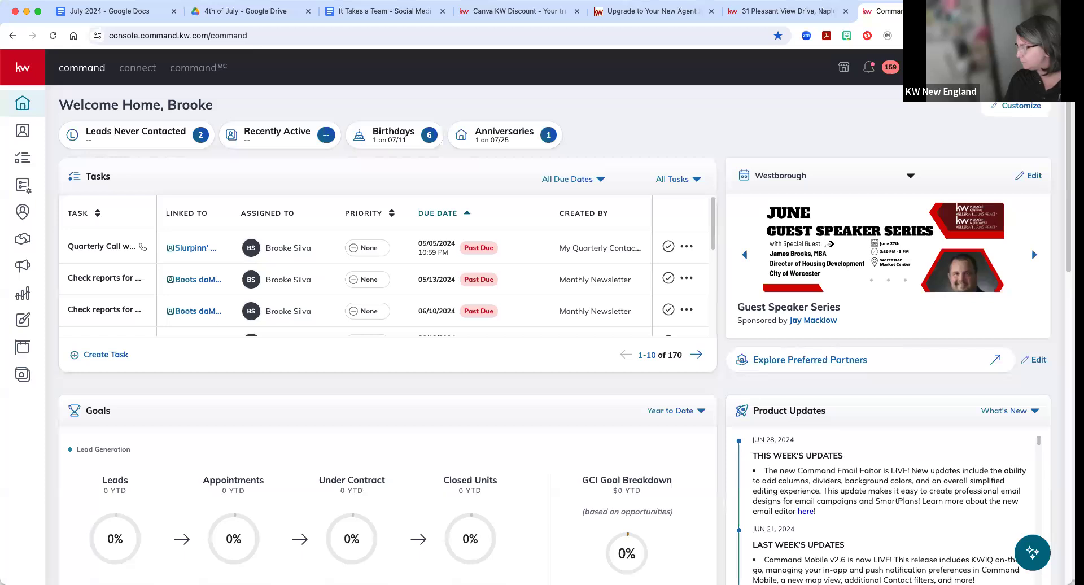
Step: Open the Marketing Profile under Connect Settings in the KW Command account settings
left_click(916, 67)
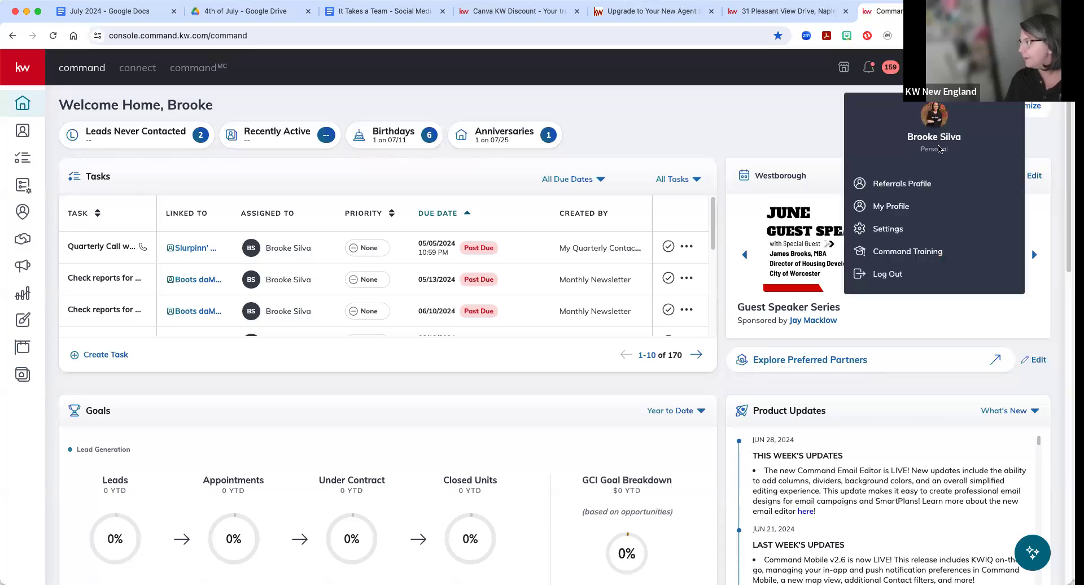
mouse_move(895, 231)
left_mouse_down()
mouse_move(875, 183)
mouse_move(880, 228)
left_mouse_up()
left_click(881, 229)
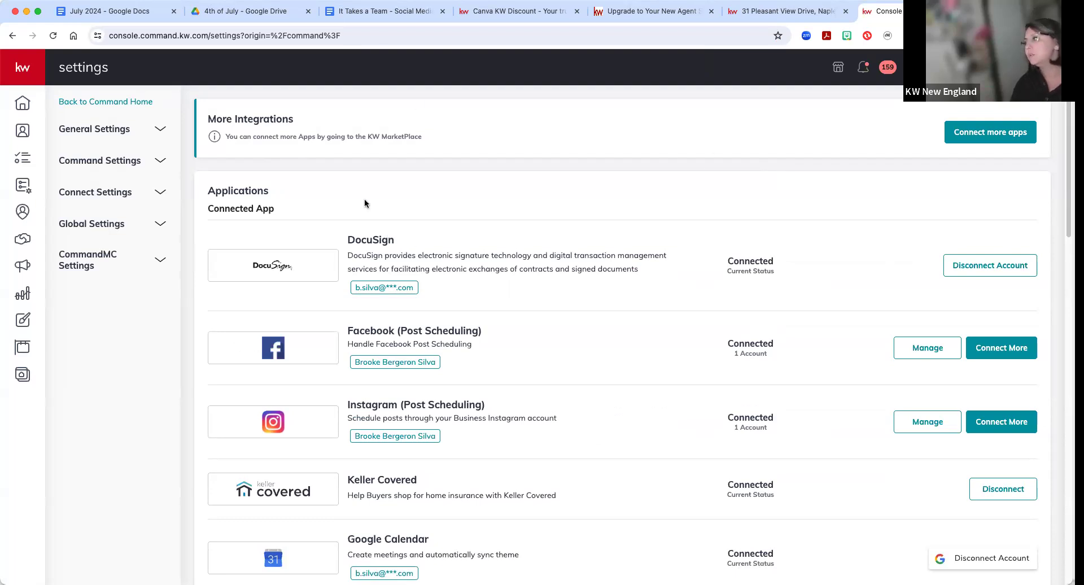
left_click(83, 194)
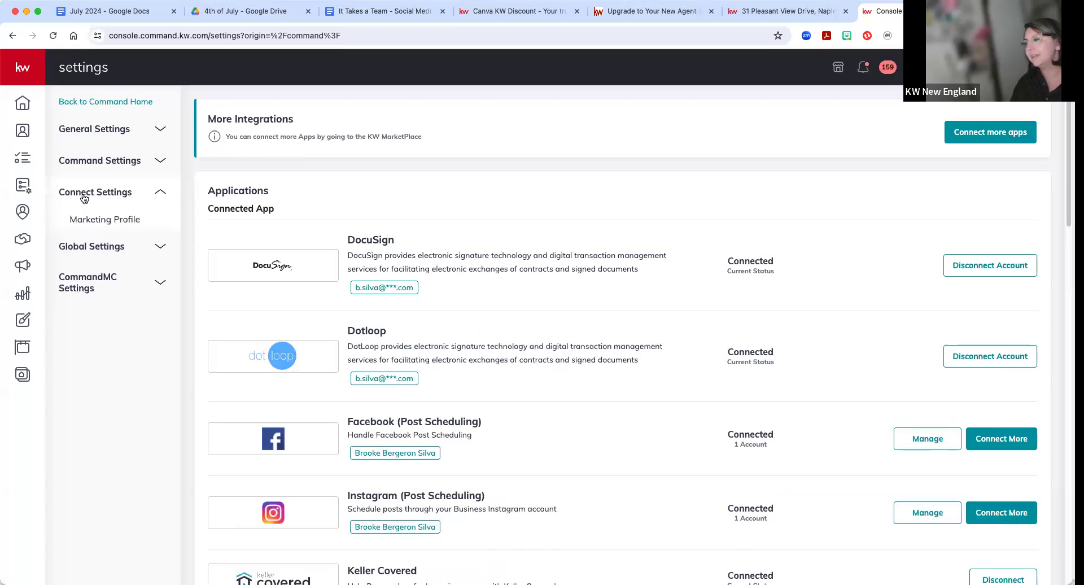
left_click(82, 220)
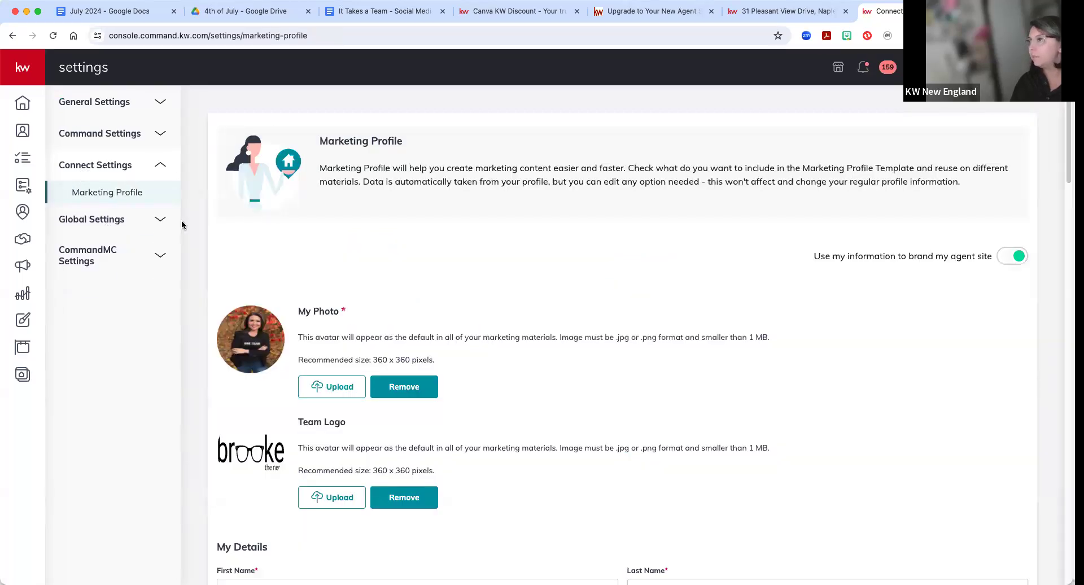
Step: Highlight the "Use my information to brand my agent site" option and the My Photo label, and look over the photo and logo sections
left_click_drag(795, 257, 1027, 259)
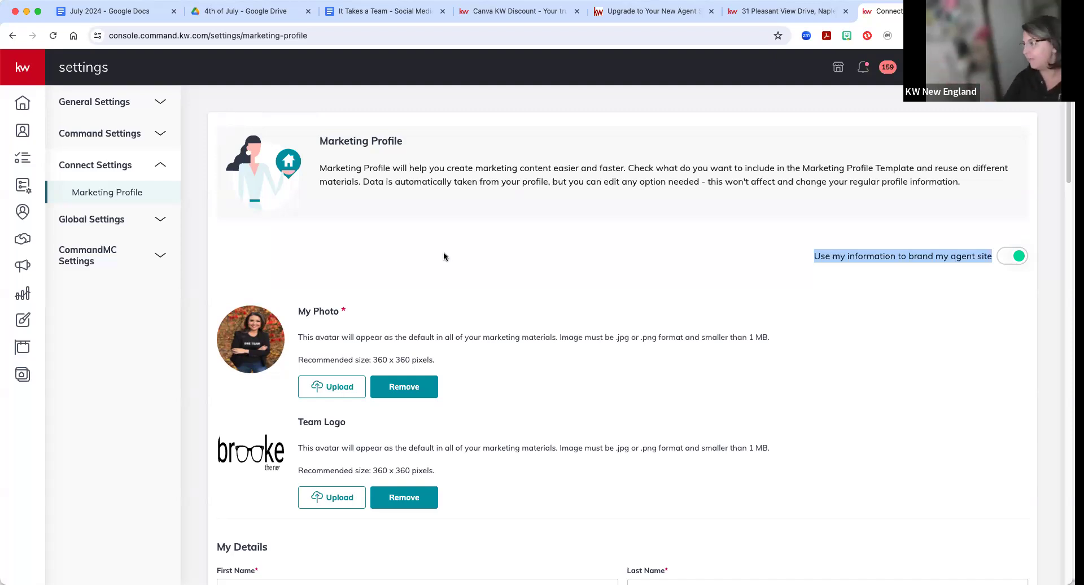
left_click(475, 320)
left_click_drag(362, 320, 305, 310)
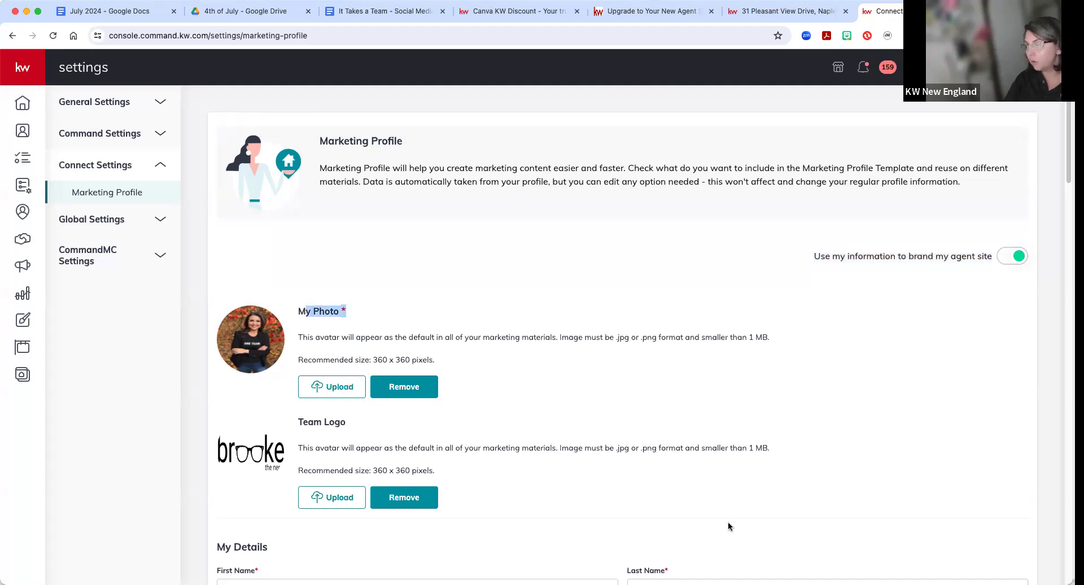
scroll(727, 525, "down", 2)
left_click(499, 412)
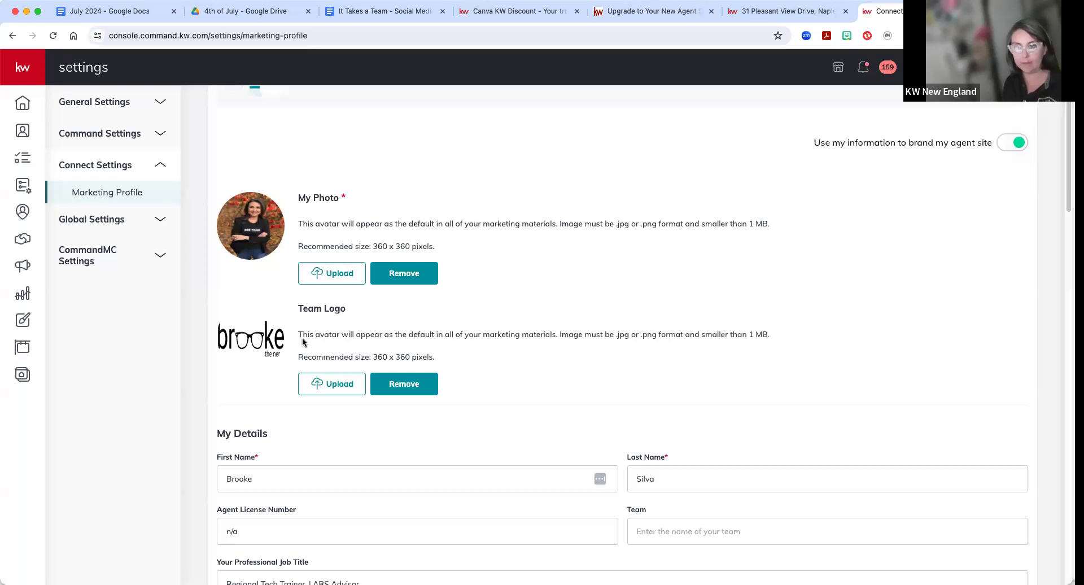
Step: Open the agent's website in a new tab, go to its home page and look down to the Contact Me section
key("ctrl+t")
type("brookethenerd.com")
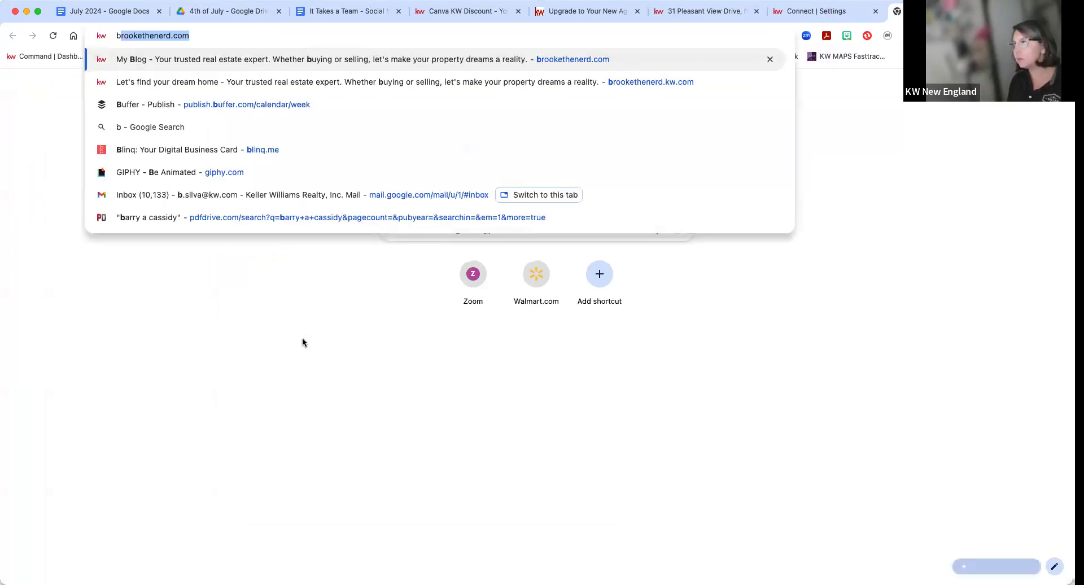
key("Return")
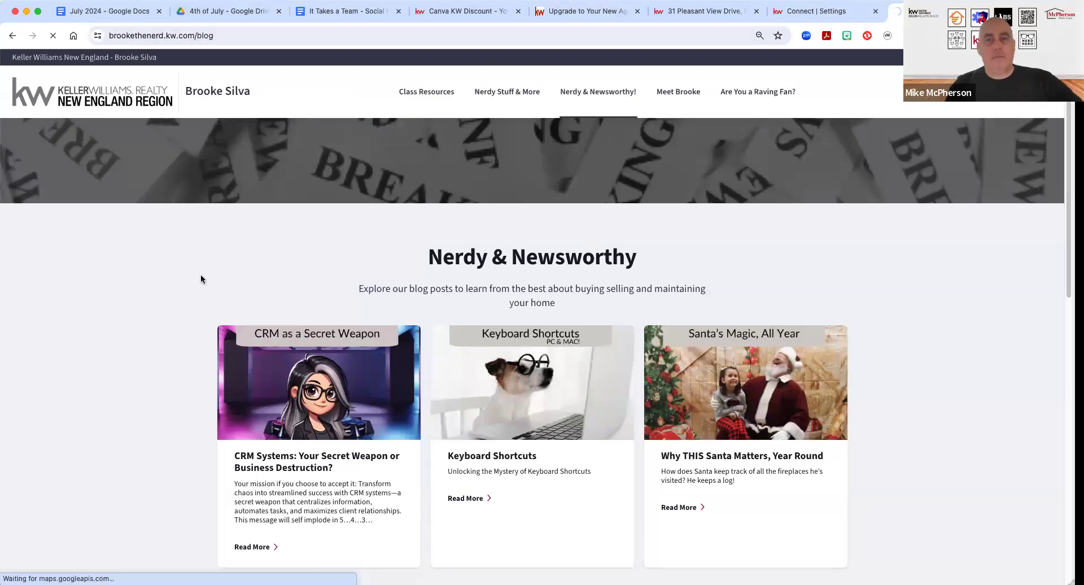
left_click(120, 104)
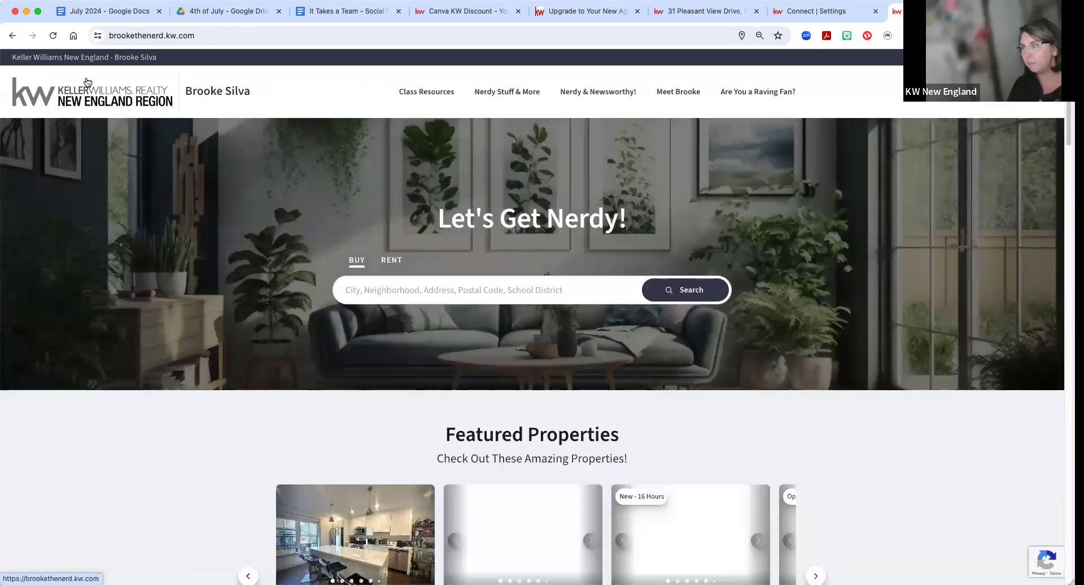
scroll(241, 218, "down", 2)
scroll(158, 195, "down", 15)
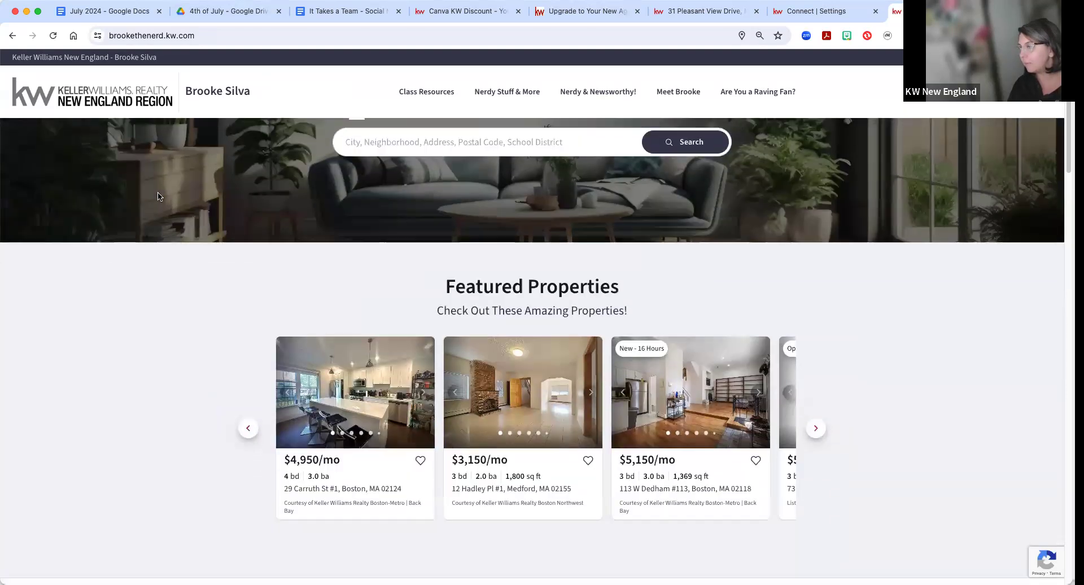
scroll(158, 196, "down", 15)
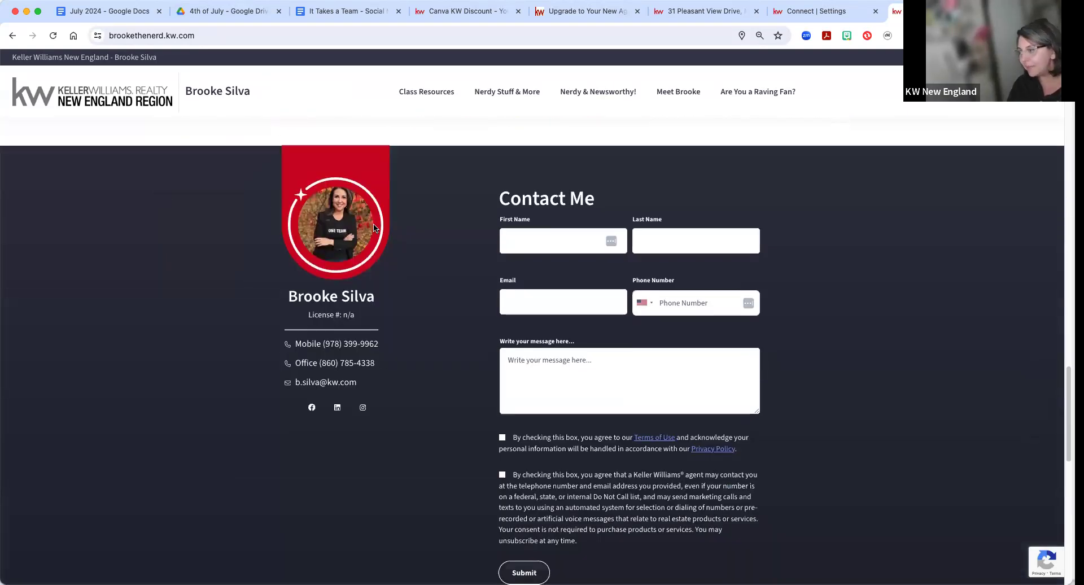
Step: Open the agent's "Meet" profile page and look through the profile card, My Details, About Me and preferred vendors
left_click(669, 94)
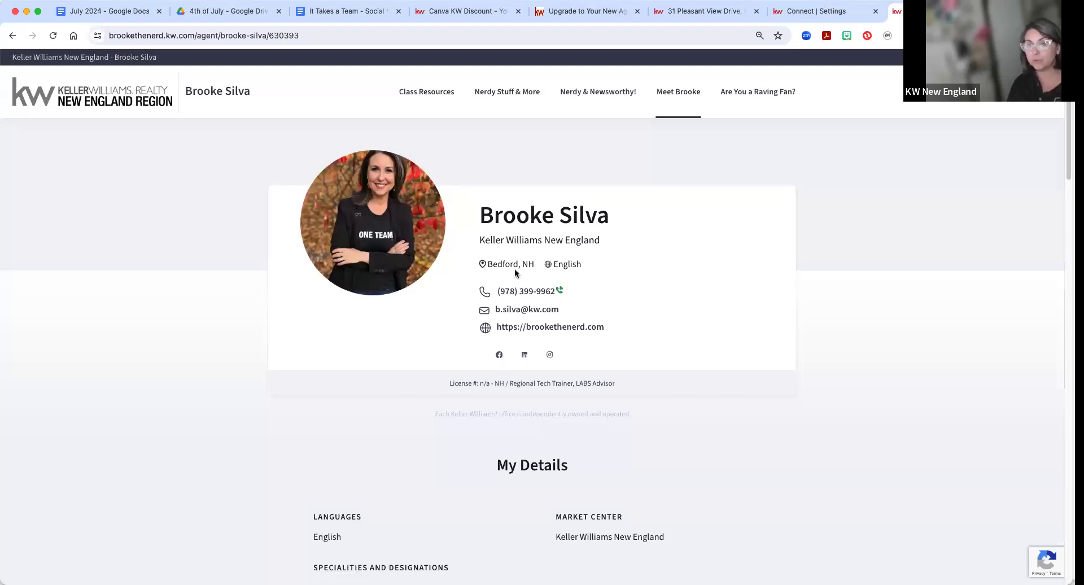
scroll(604, 431, "down", 3)
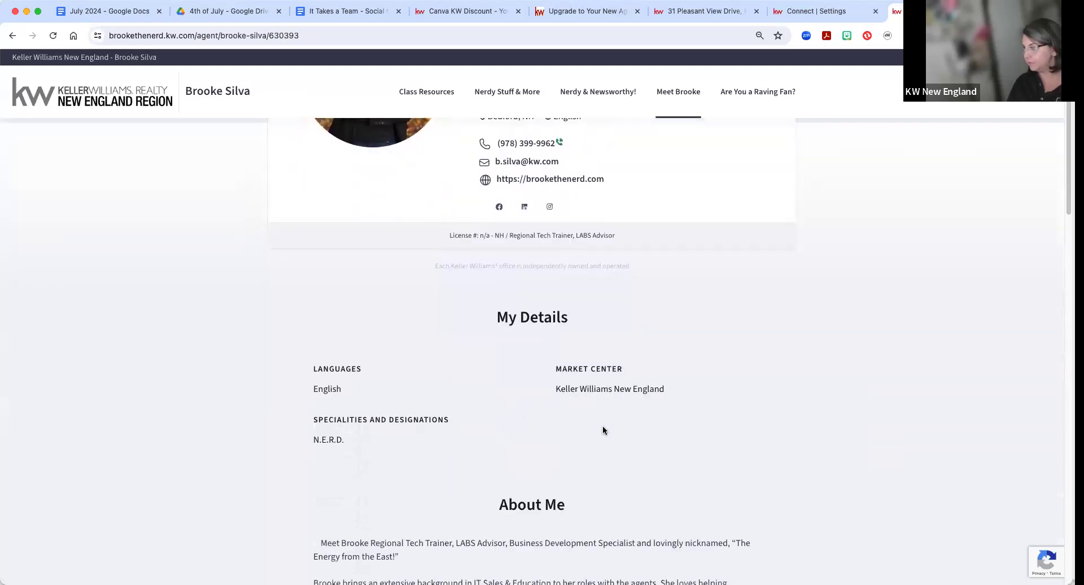
scroll(603, 430, "down", 10)
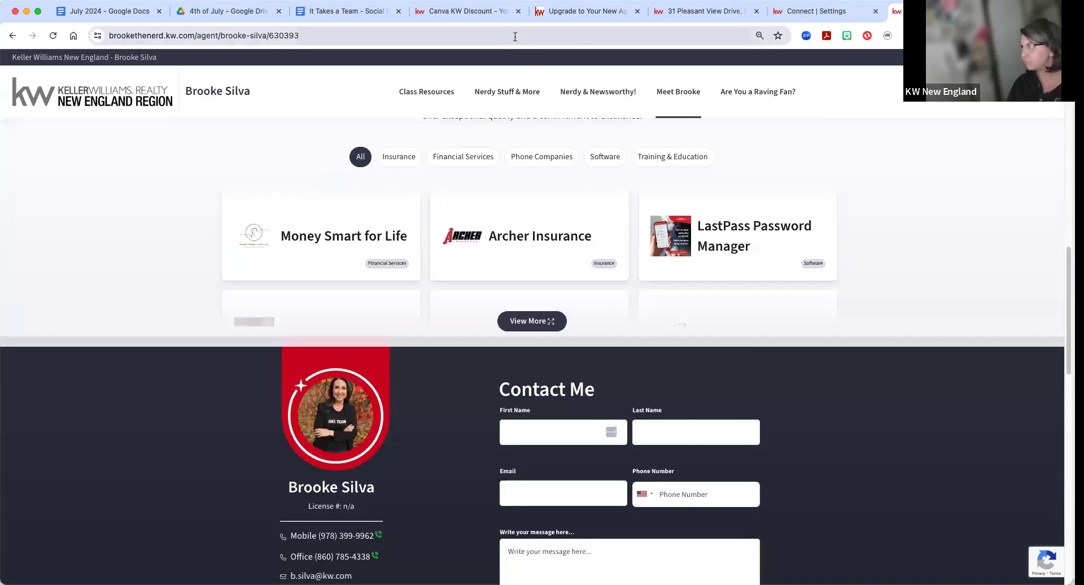
Step: Return to the Marketing Profile settings and highlight the Agent License Number label under My Details
left_click(816, 11)
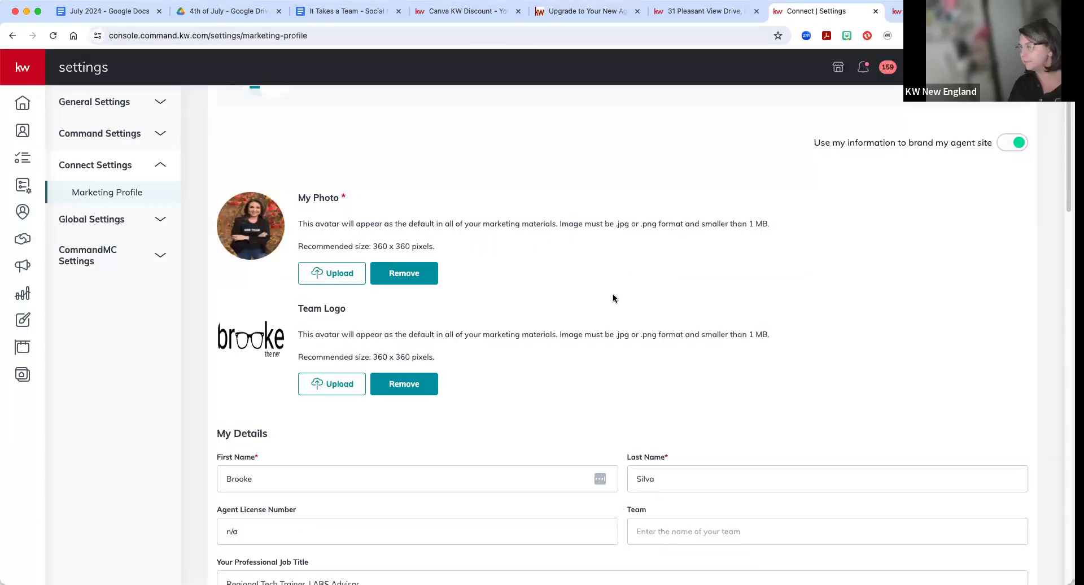
scroll(612, 294, "down", 3)
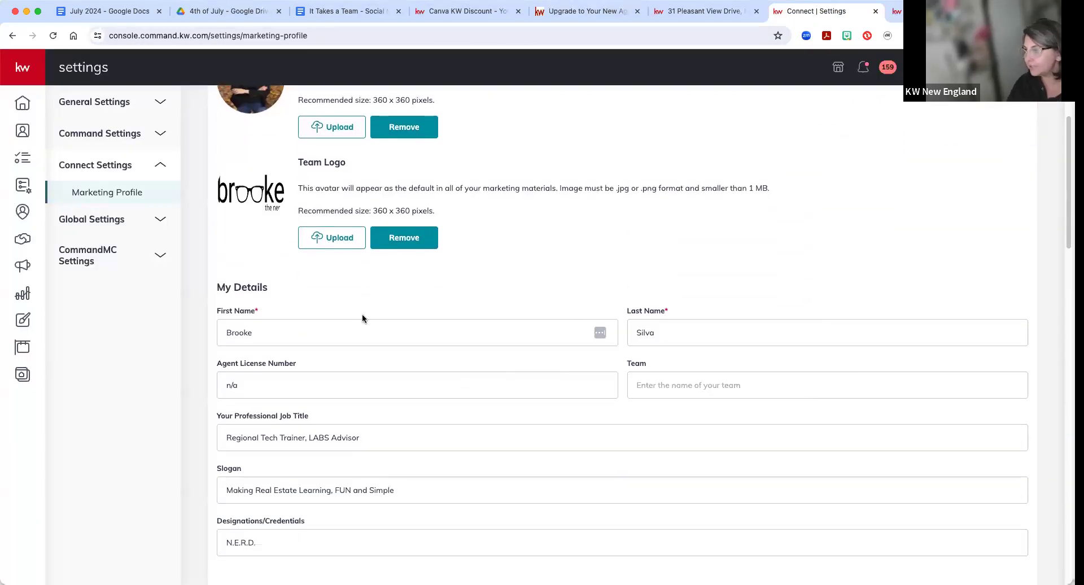
triple_click(305, 362)
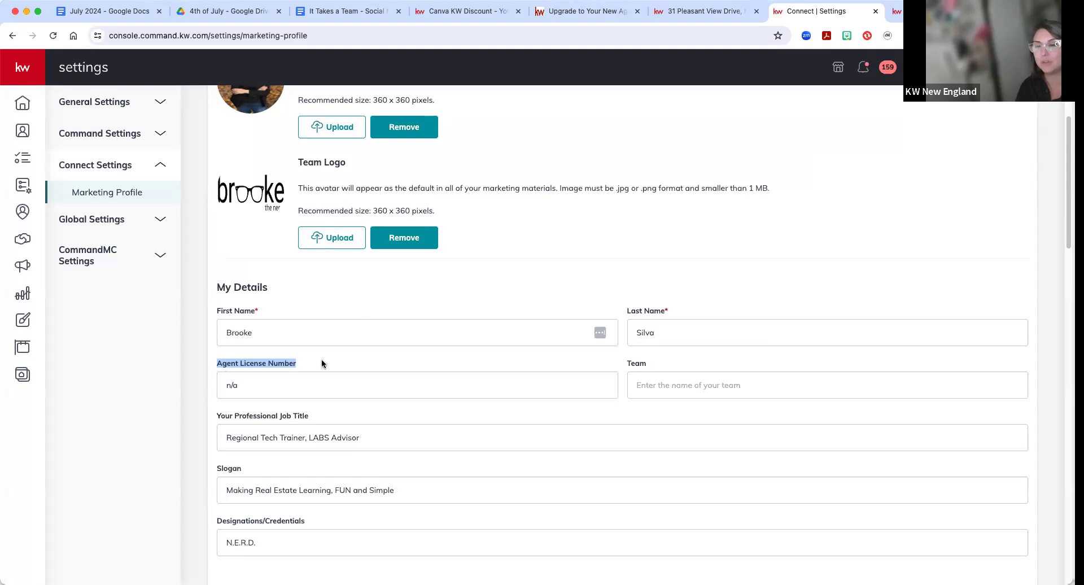
Step: Replace the Agent License Number entry with sample MA and NH license numbers separated by a vertical bar
left_click(291, 387)
key("shift+Left")
key("shift+Left")
key("shift+Left")
key("BackSpace")
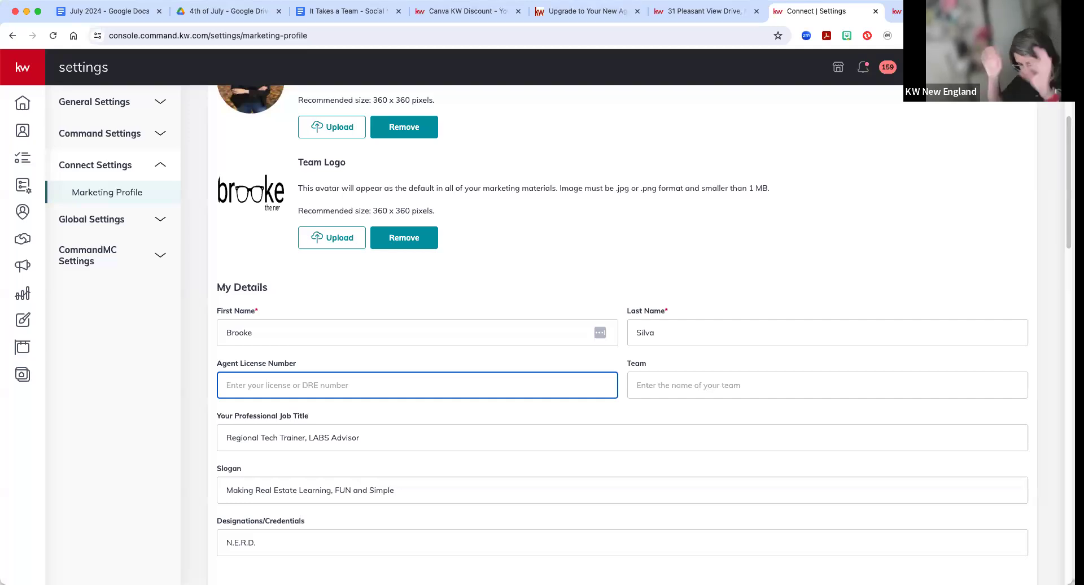
type("MA ")
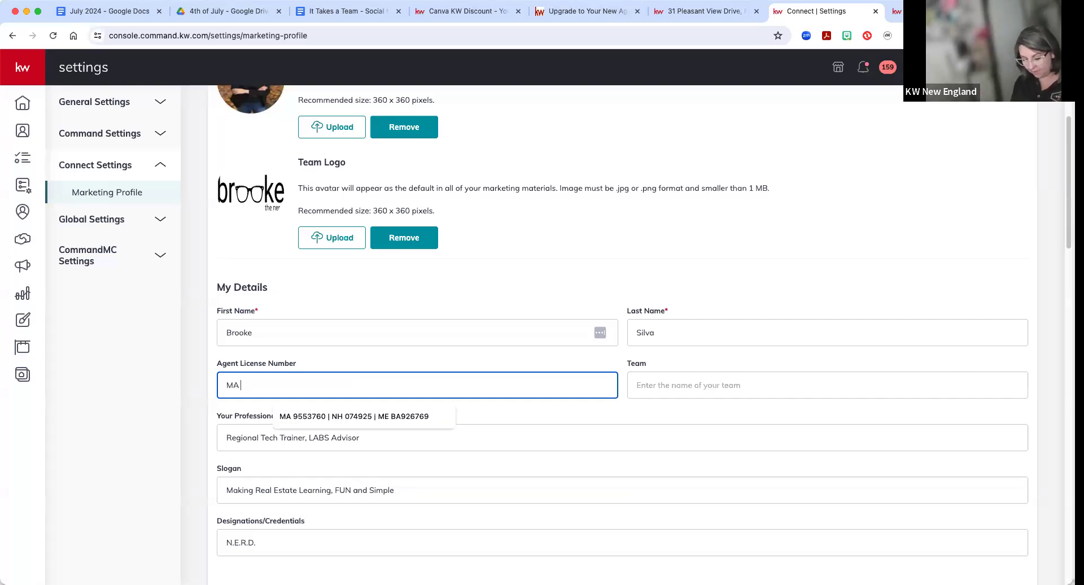
type("12345")
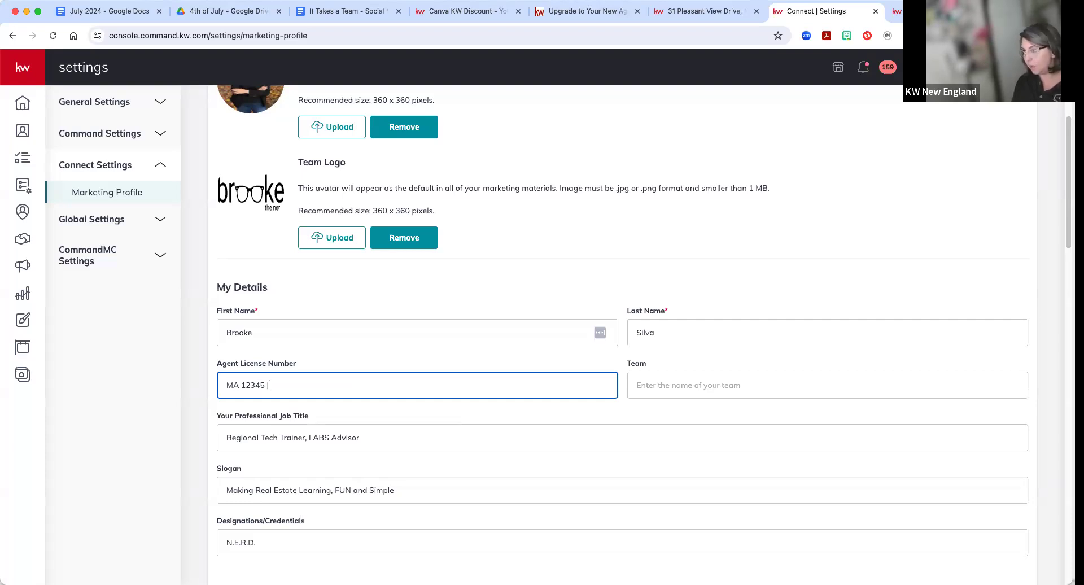
type(" | NH ")
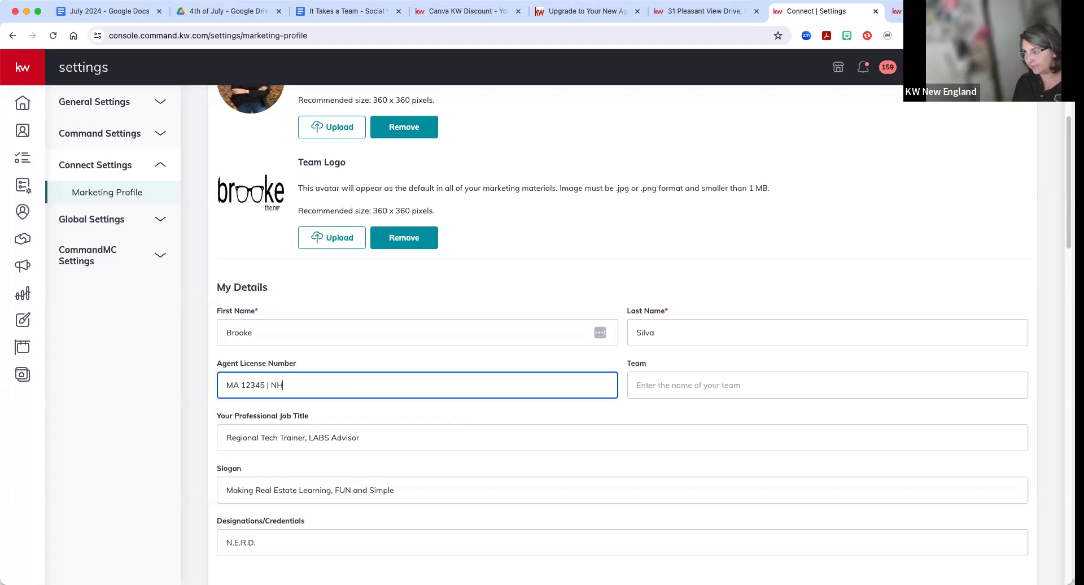
type("545454")
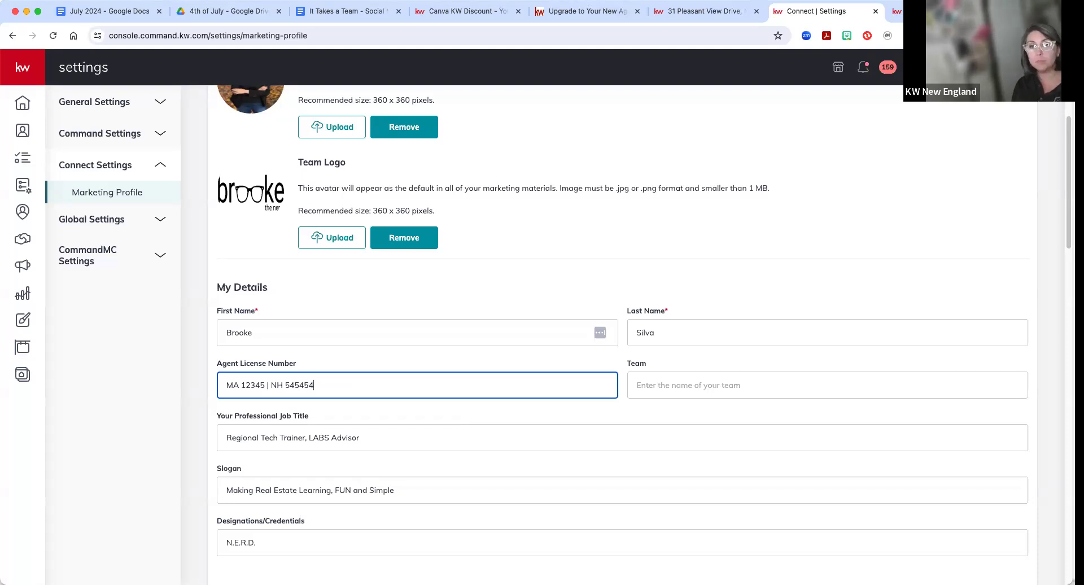
Step: Clear the sample license numbers and set the Agent License Number to n/a
key("super+a")
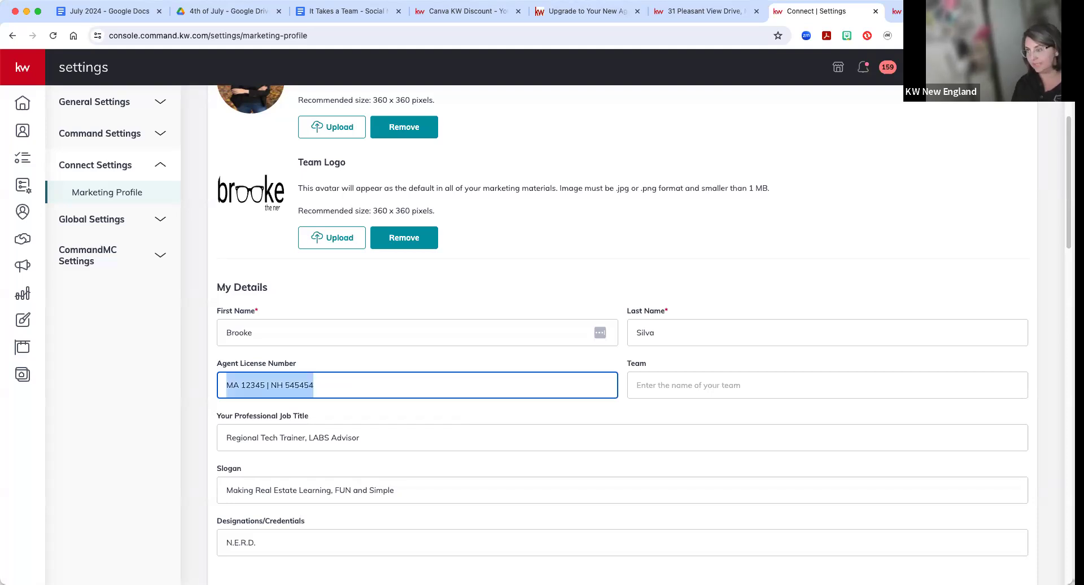
key("BackSpace")
type("n/a")
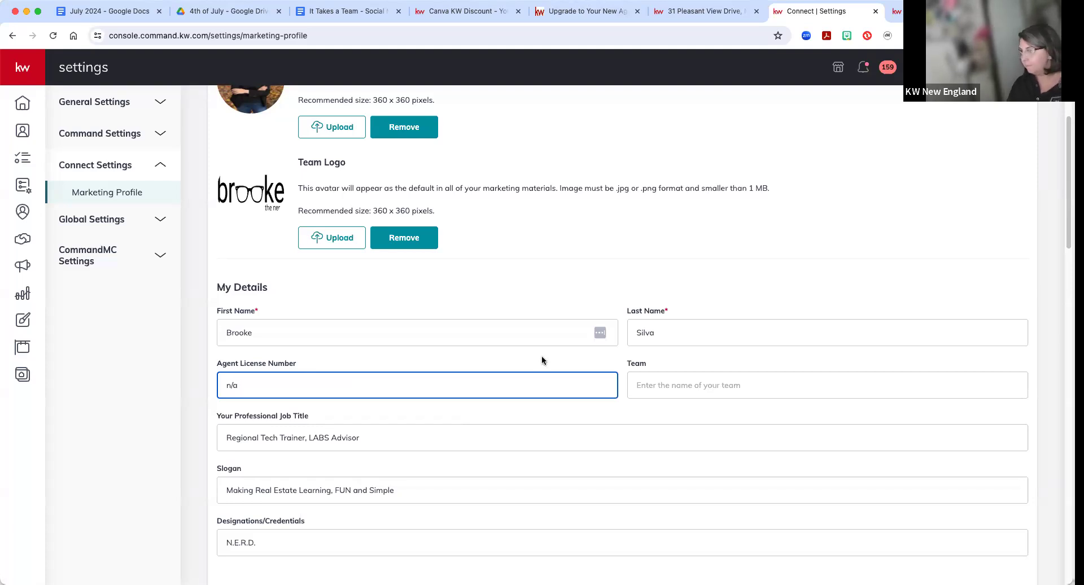
Step: Go back up to the Team Logo section and highlight its label
scroll(541, 355, "down", 1)
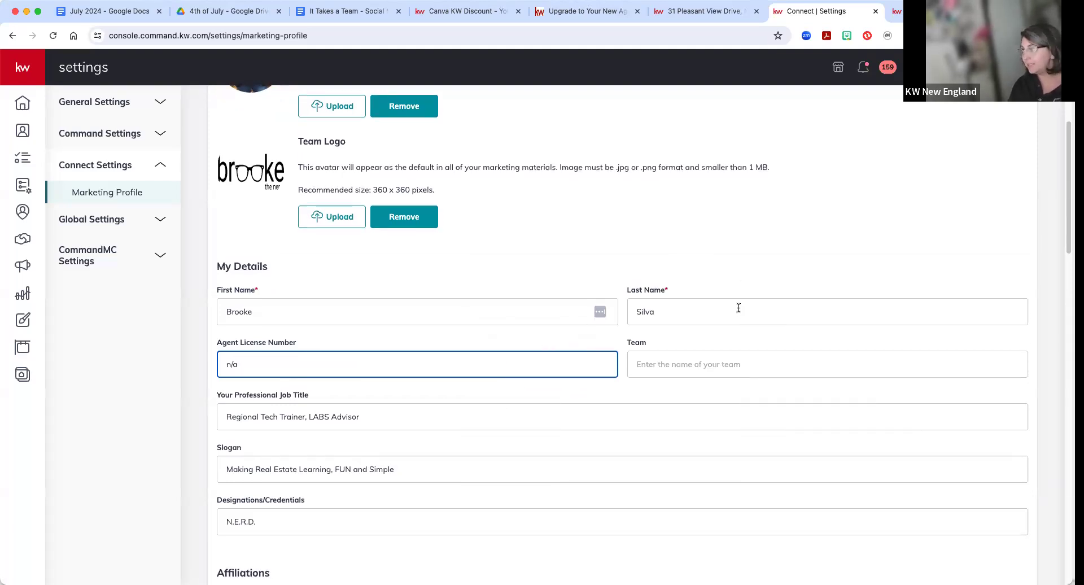
scroll(442, 364, "up", 5)
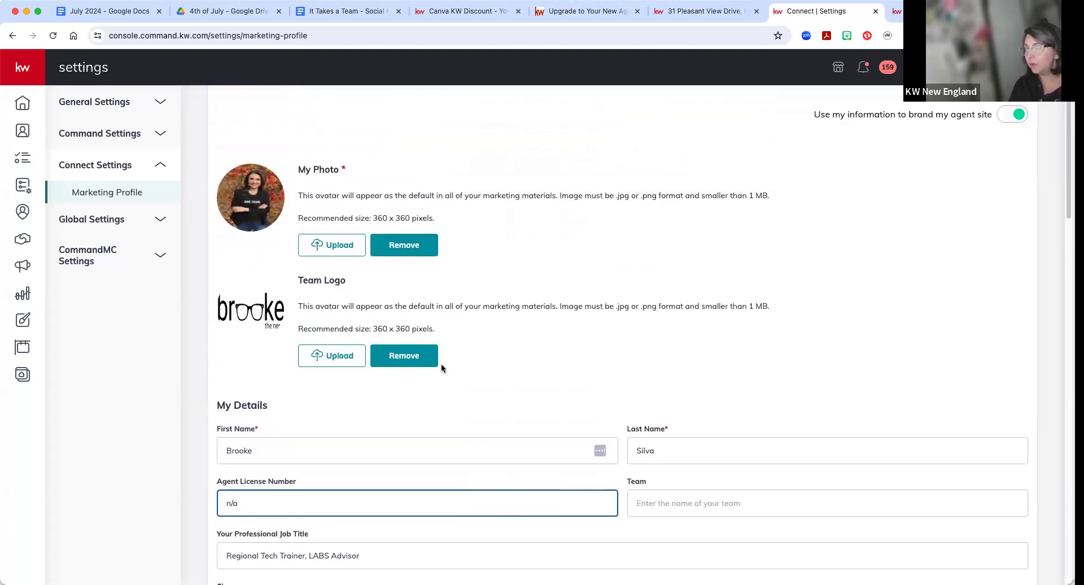
left_click_drag(356, 291, 284, 287)
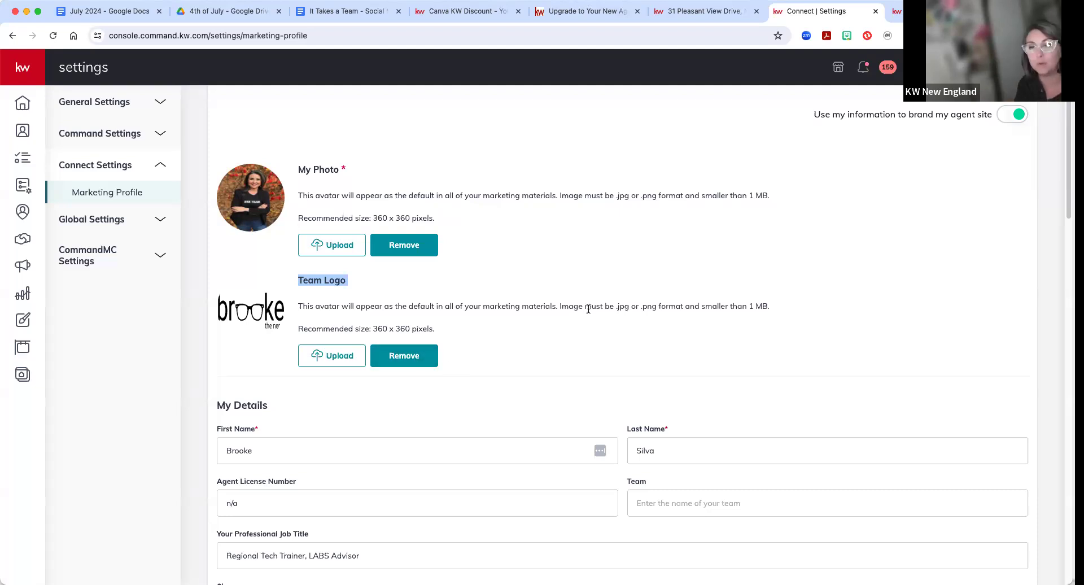
Step: Review the job title, slogan, designations, bio, contact details and Market Center / Brokerage section of the marketing profile
scroll(517, 284, "down", 3)
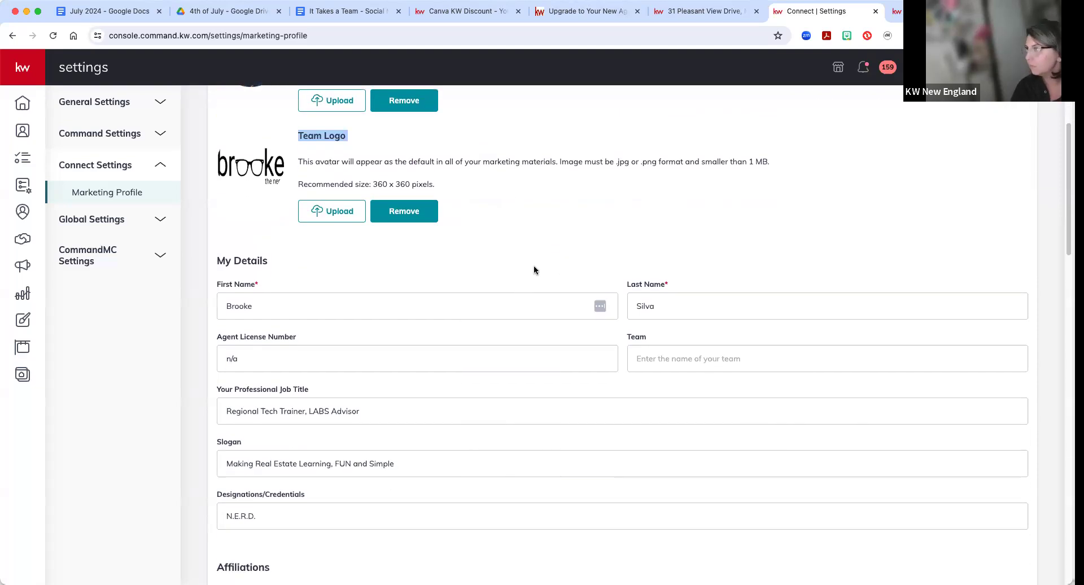
scroll(465, 389, "down", 3)
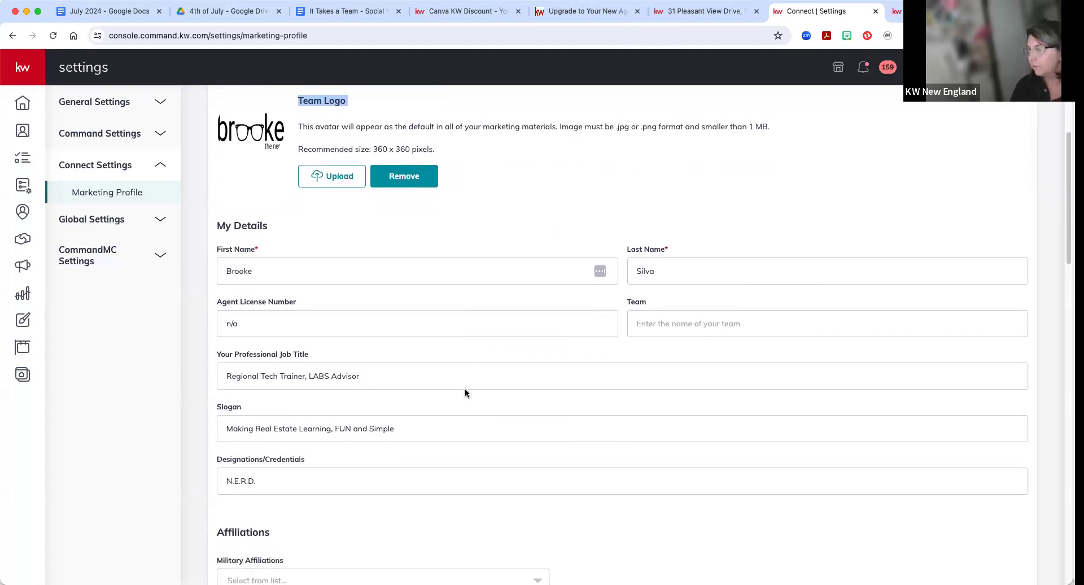
scroll(344, 350, "down", 1)
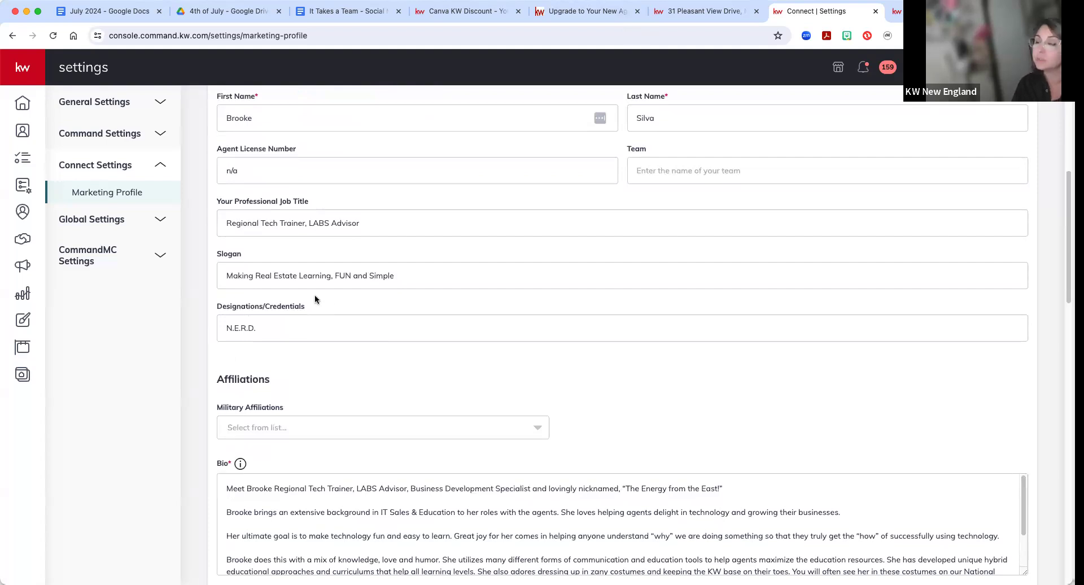
scroll(334, 296, "down", 4)
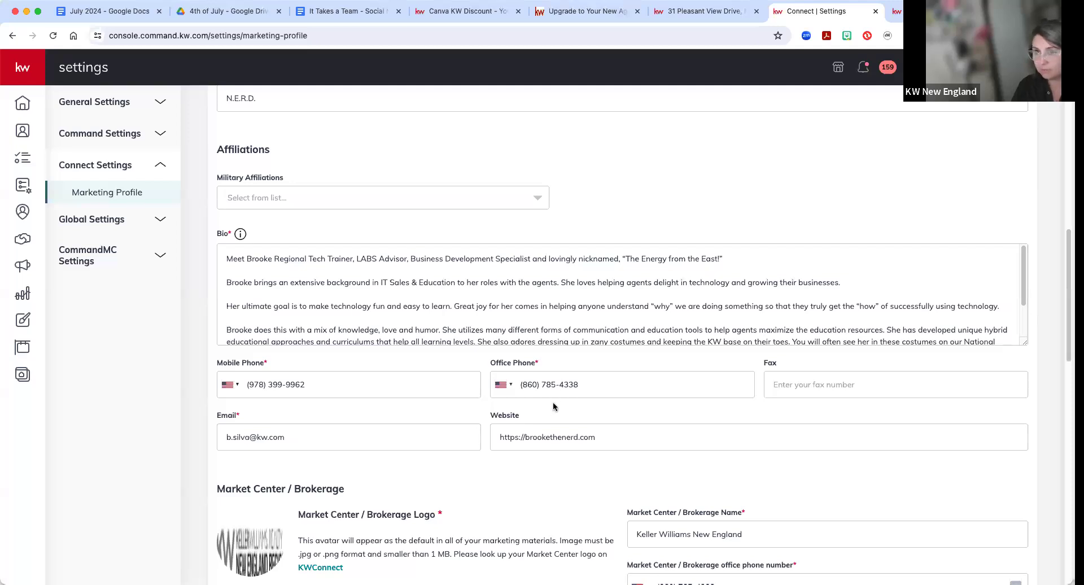
scroll(485, 445, "down", 5)
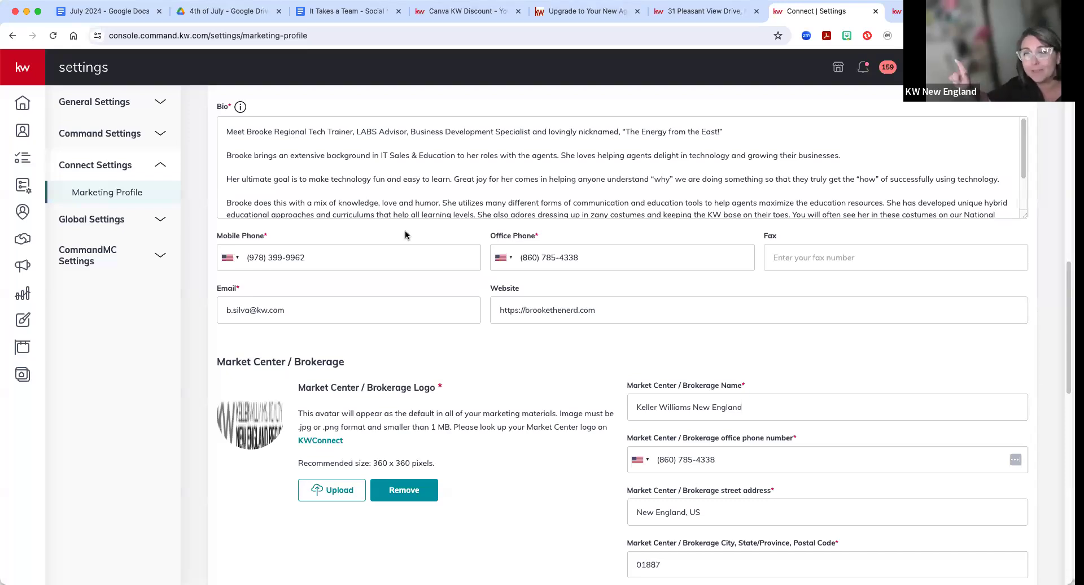
scroll(464, 243, "down", 3)
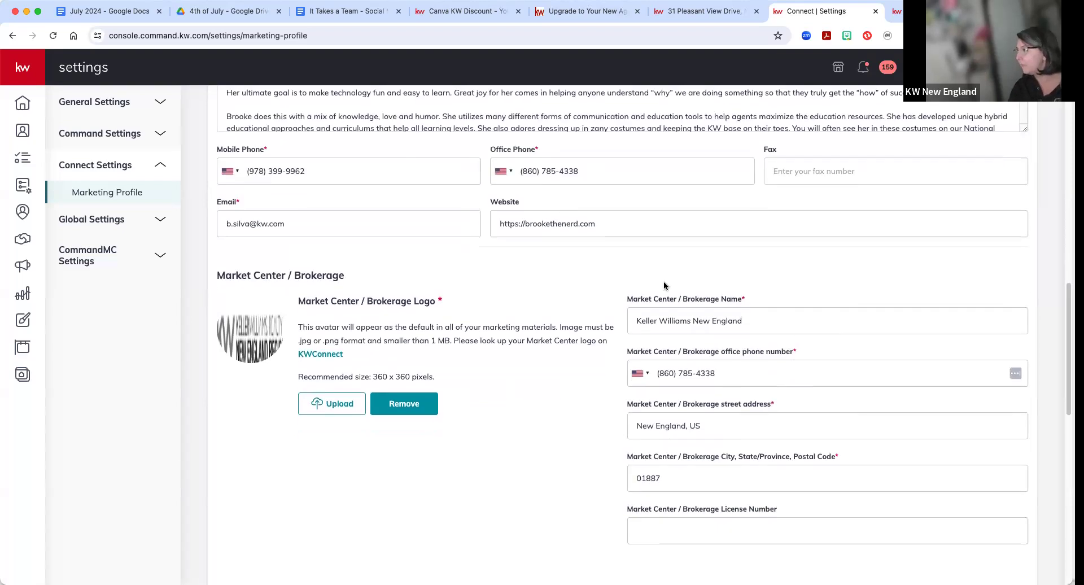
Step: Highlight the Market Center / Brokerage Logo label, then the Legal Footer Text in the Compliance section of the marketing profile
left_click_drag(452, 302, 296, 300)
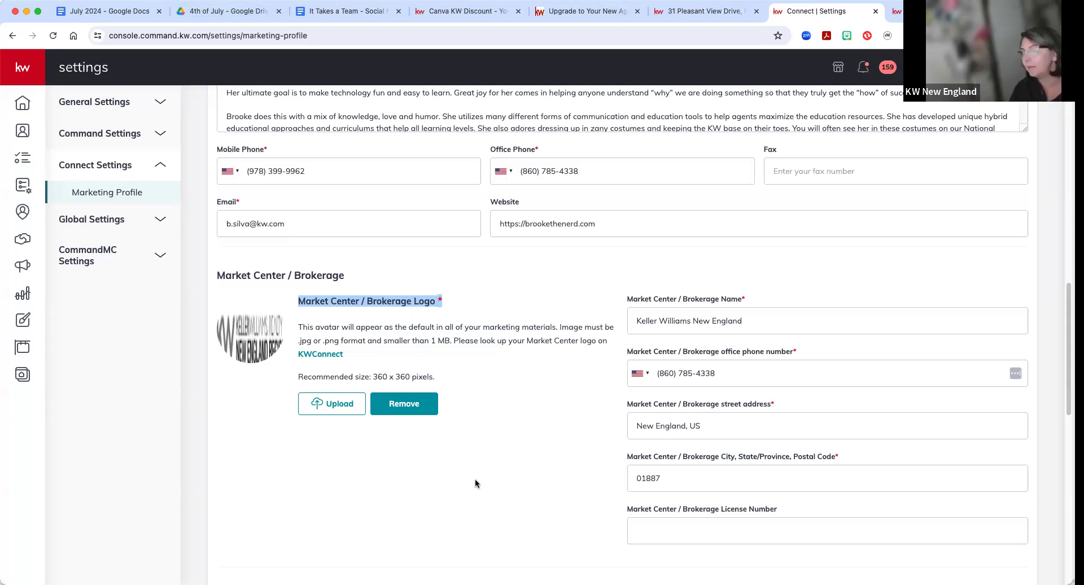
scroll(421, 419, "down", 6)
left_click(222, 275)
left_click_drag(221, 274, 447, 319)
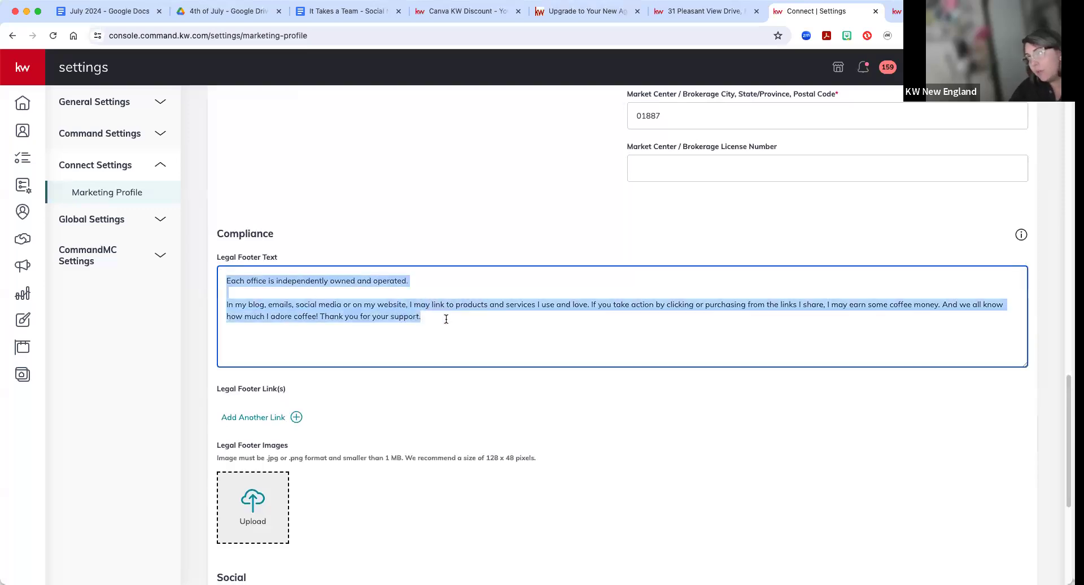
left_click(407, 345)
Step: Save the marketing profile at the end of the form and dismiss the confirmation message
scroll(330, 301, "down", 5)
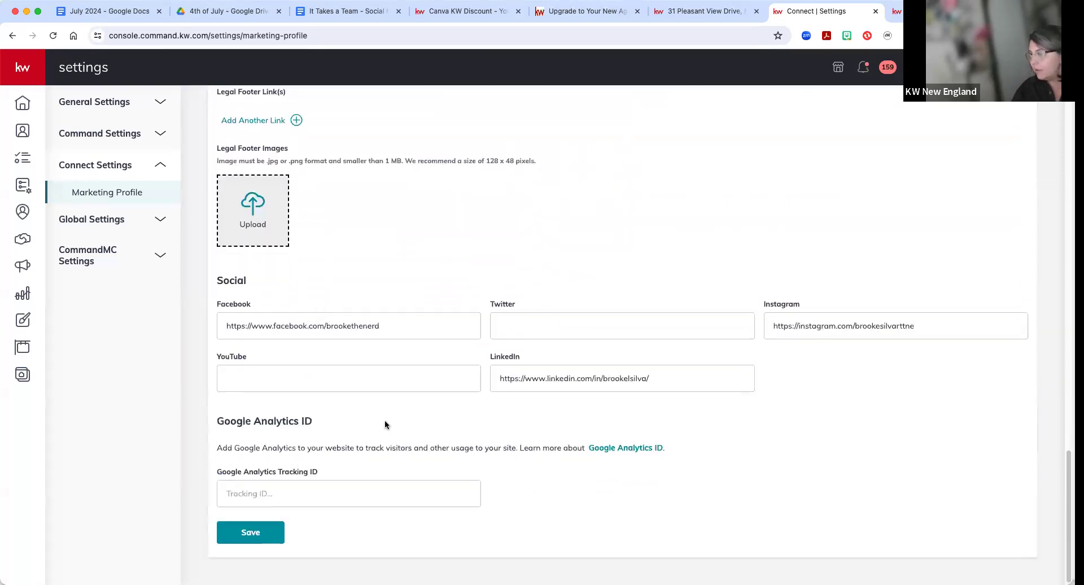
left_click(248, 538)
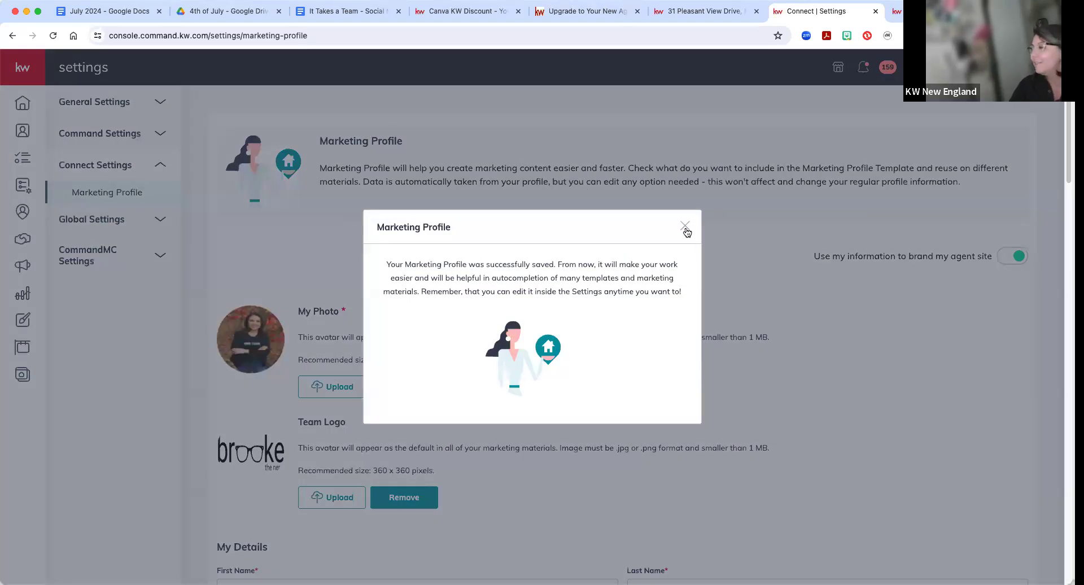
left_click(877, 457)
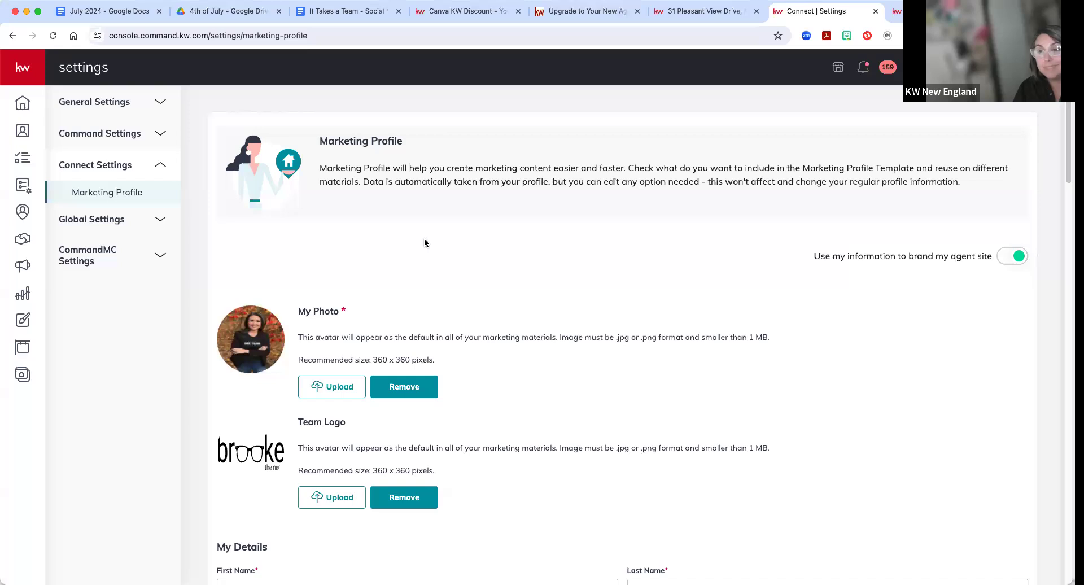
Step: Open the settings of the agent website and view its subdomain and App URL options
left_click(23, 372)
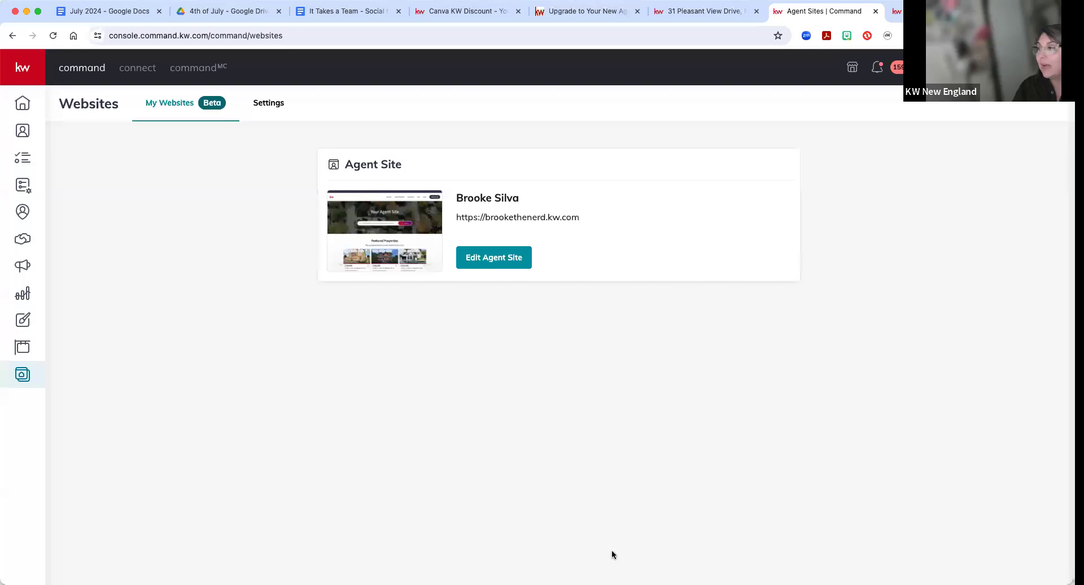
left_click(269, 103)
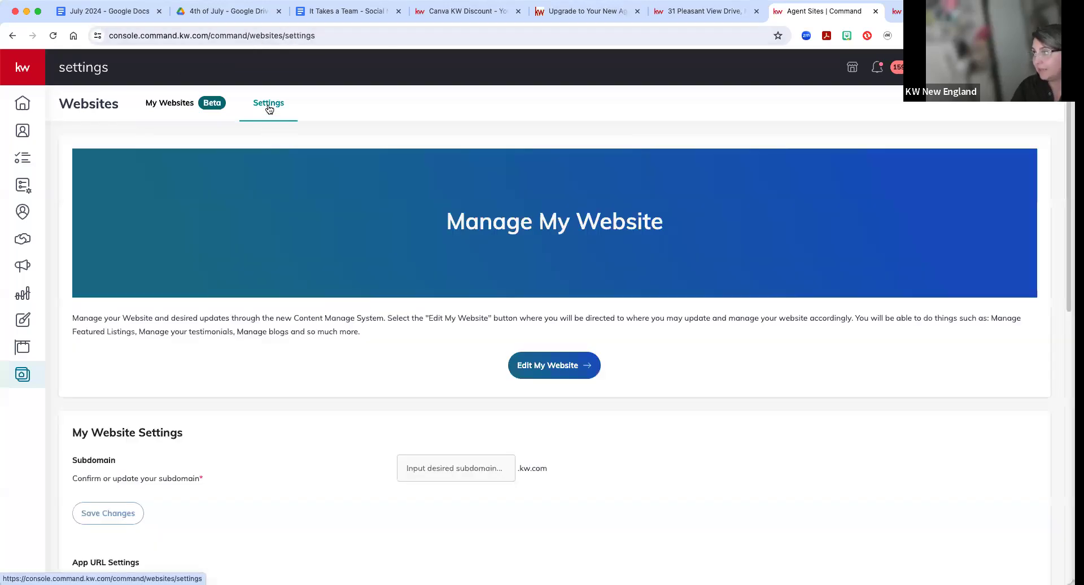
scroll(230, 417, "down", 3)
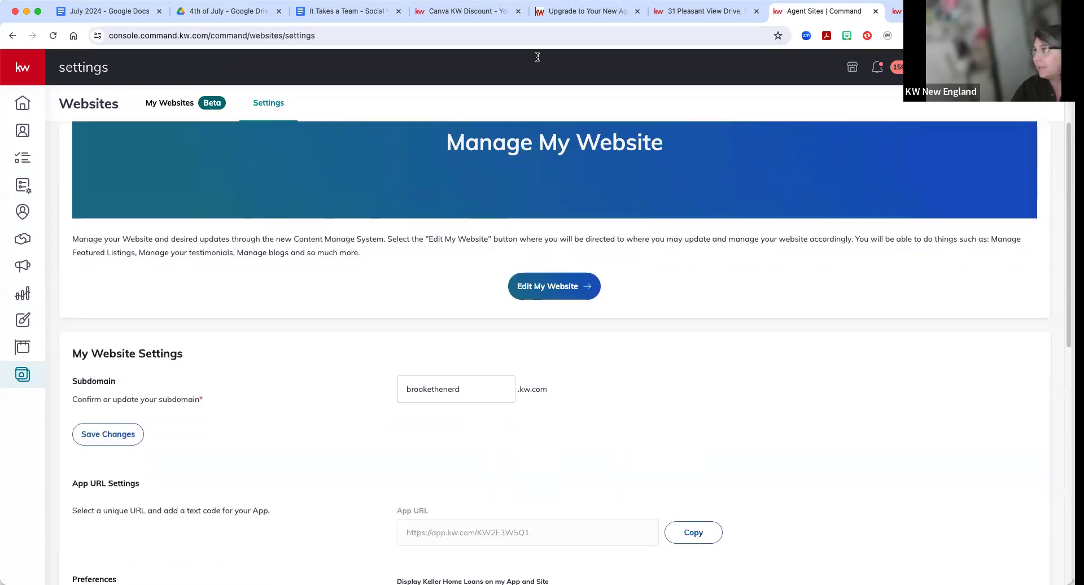
Step: Read the Upgrade to Your New Agent Site article, from the legacy page preparations through the upgrade steps to the default site setup
left_click(554, 9)
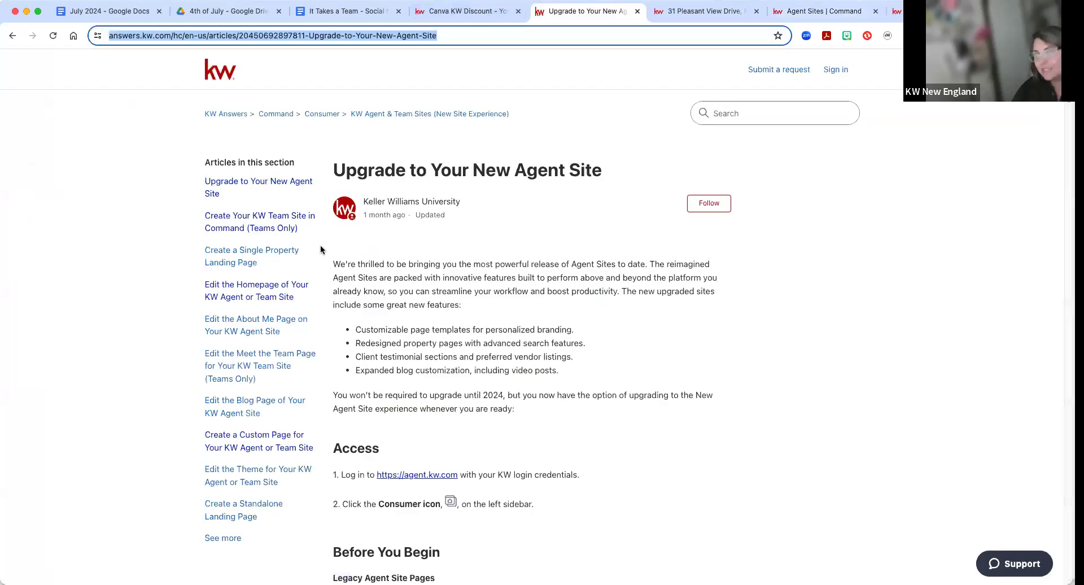
scroll(442, 378, "down", 1)
scroll(442, 379, "down", 10)
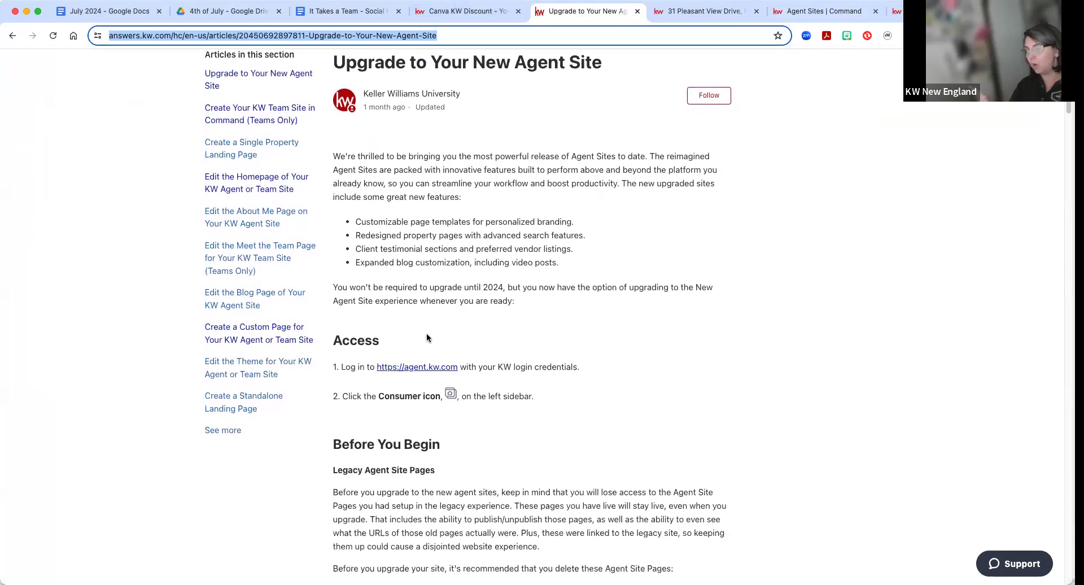
scroll(382, 363, "down", 3)
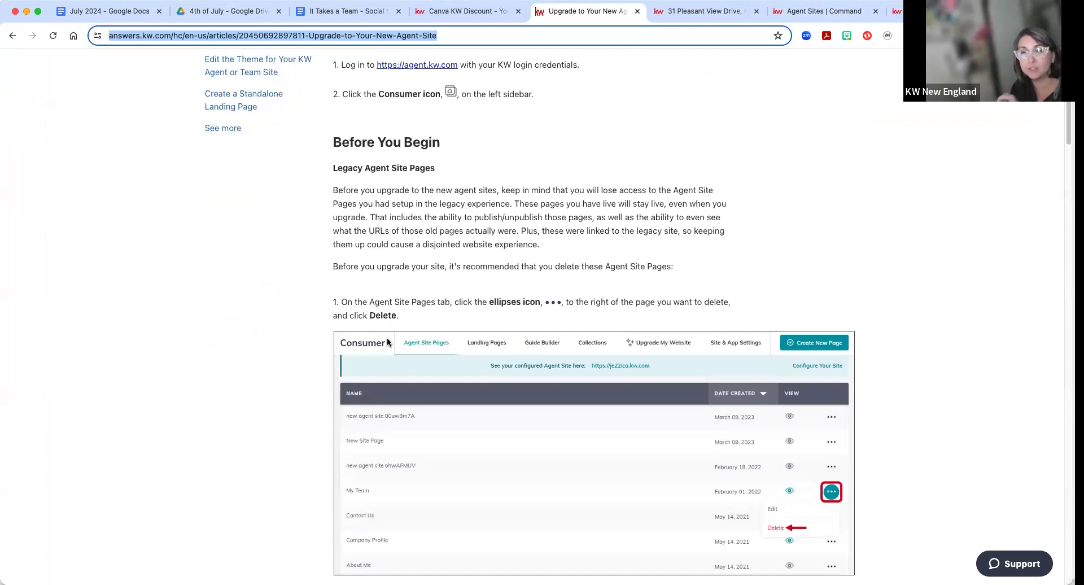
scroll(465, 401, "down", 3)
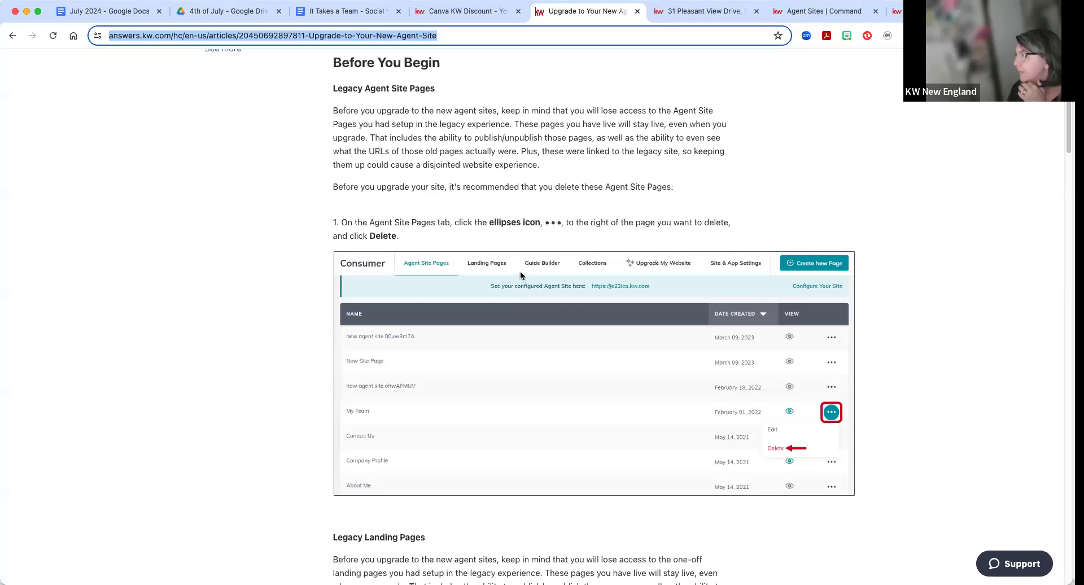
scroll(521, 272, "down", 10)
scroll(510, 246, "down", 4)
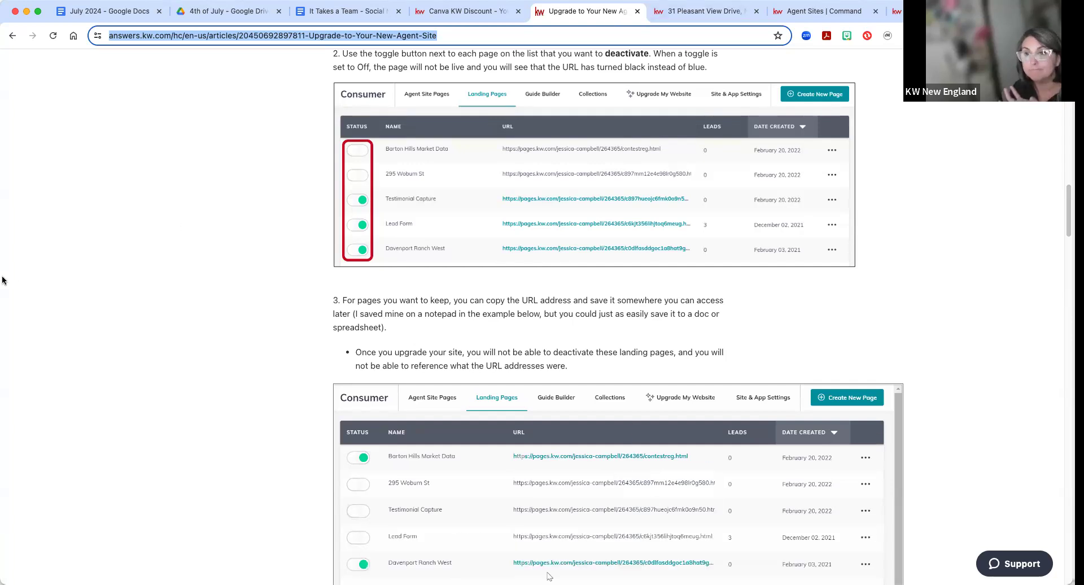
scroll(289, 507, "down", 8)
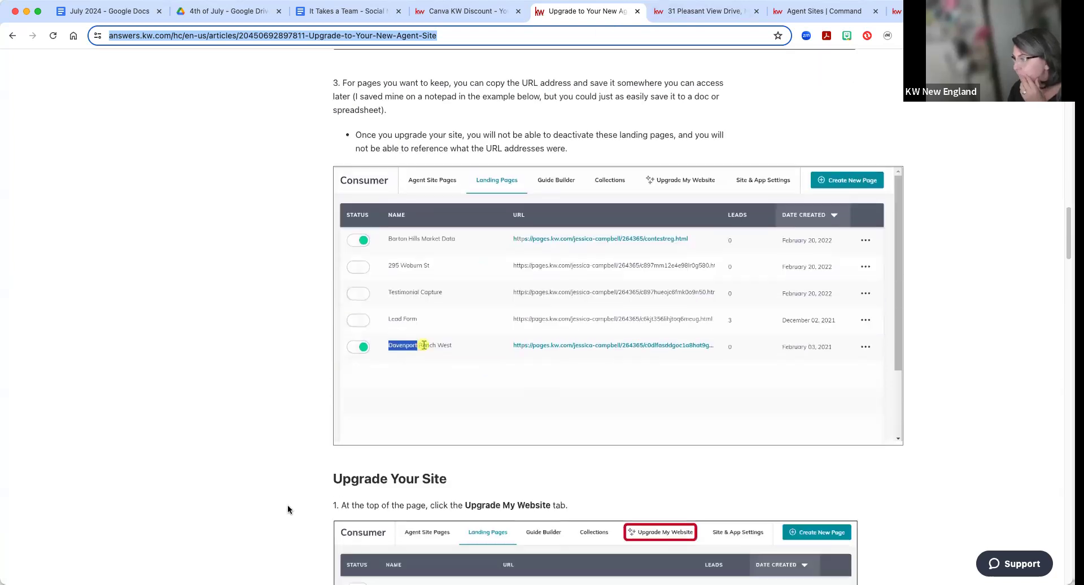
scroll(287, 505, "down", 6)
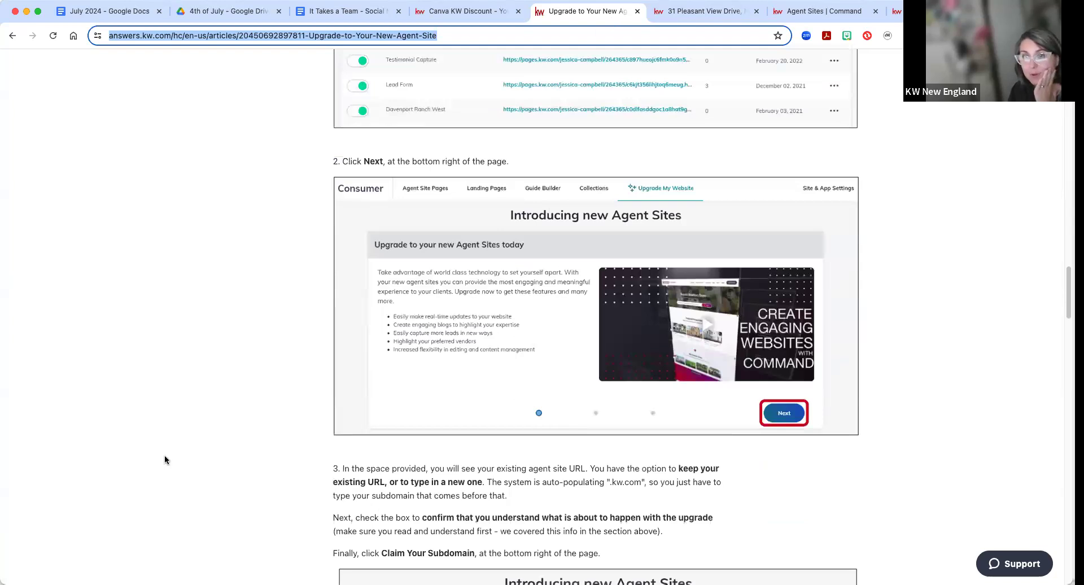
scroll(187, 460, "down", 4)
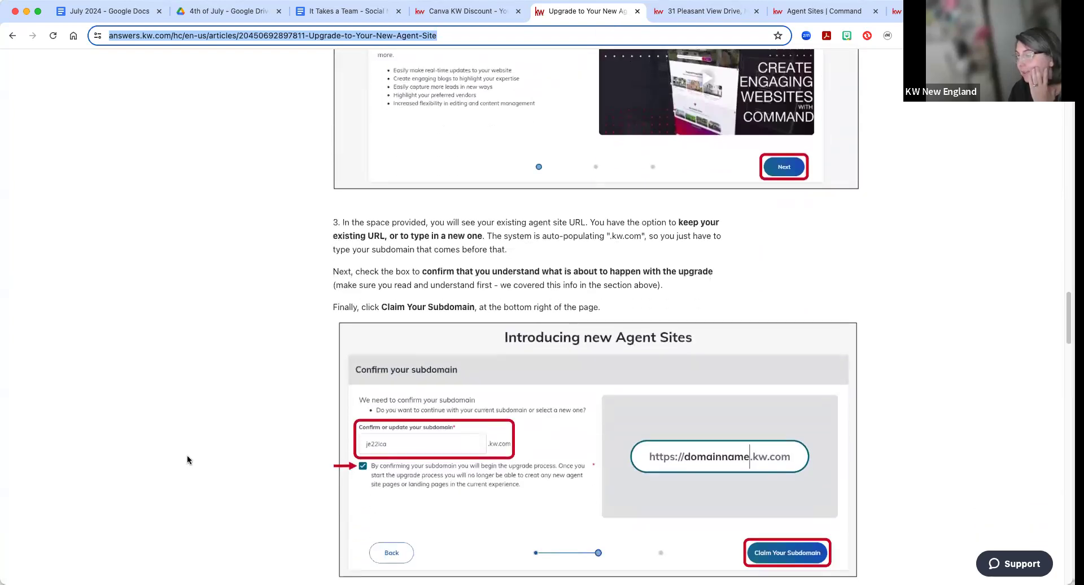
scroll(188, 460, "down", 3)
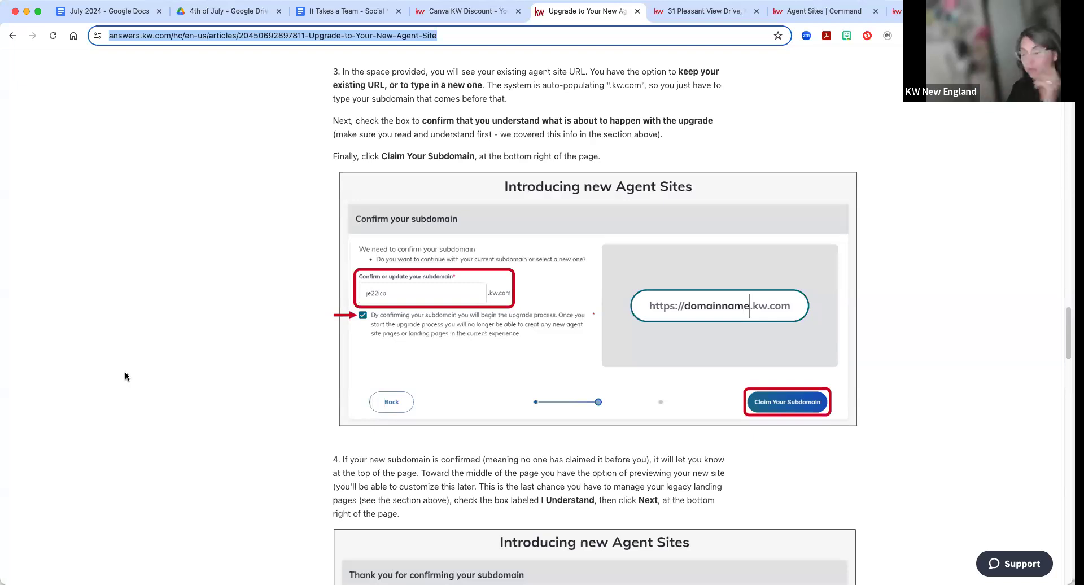
scroll(857, 468, "down", 10)
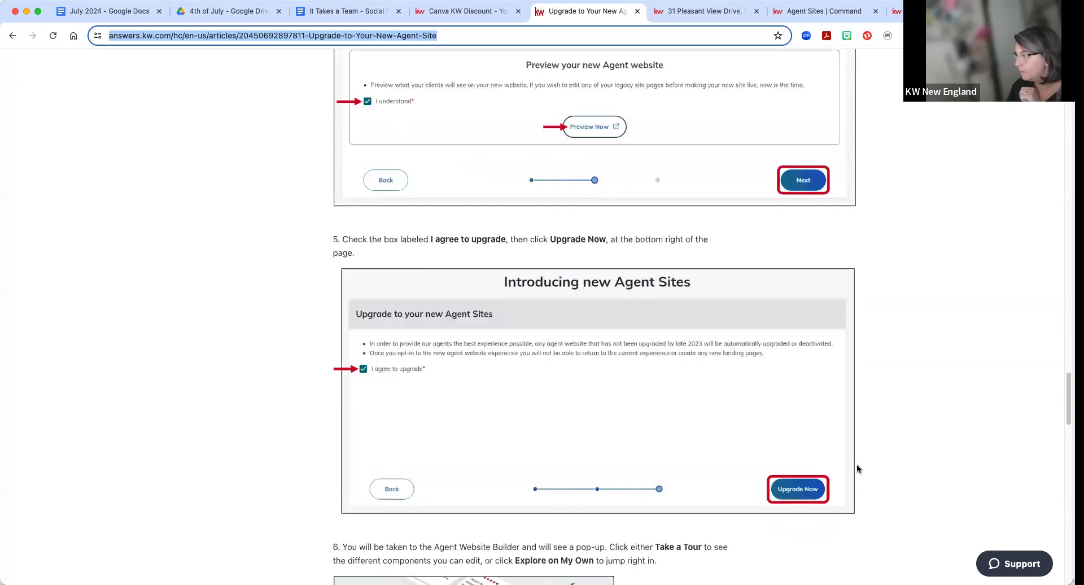
scroll(857, 468, "down", 9)
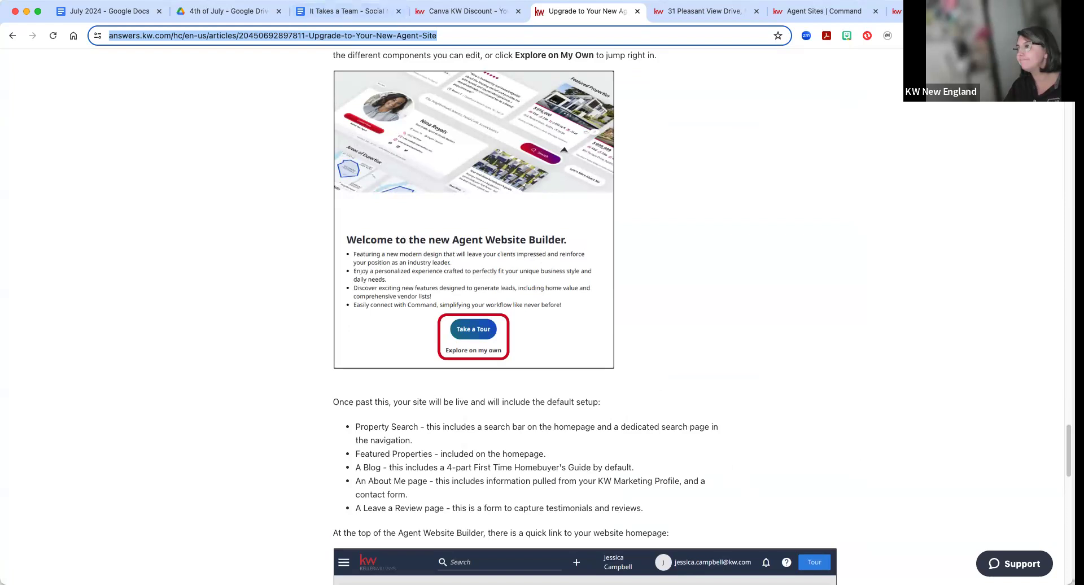
Step: In the July 2024 document, add the line "How to Upgrade Agent Sites!" directly below the Canva discount line
left_click(107, 11)
left_click(439, 494)
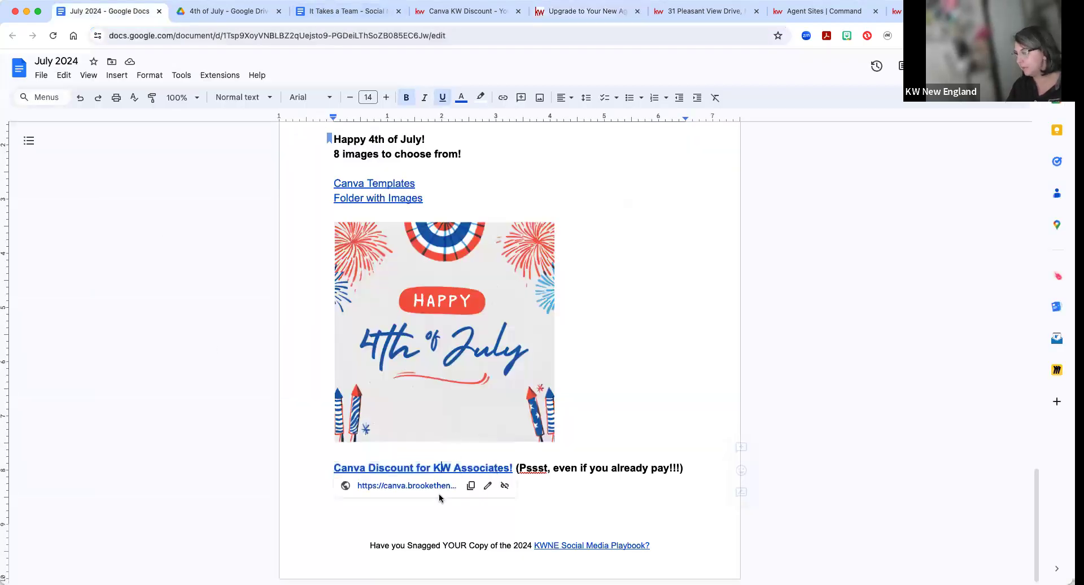
key("End")
key("Return")
type("How to ")
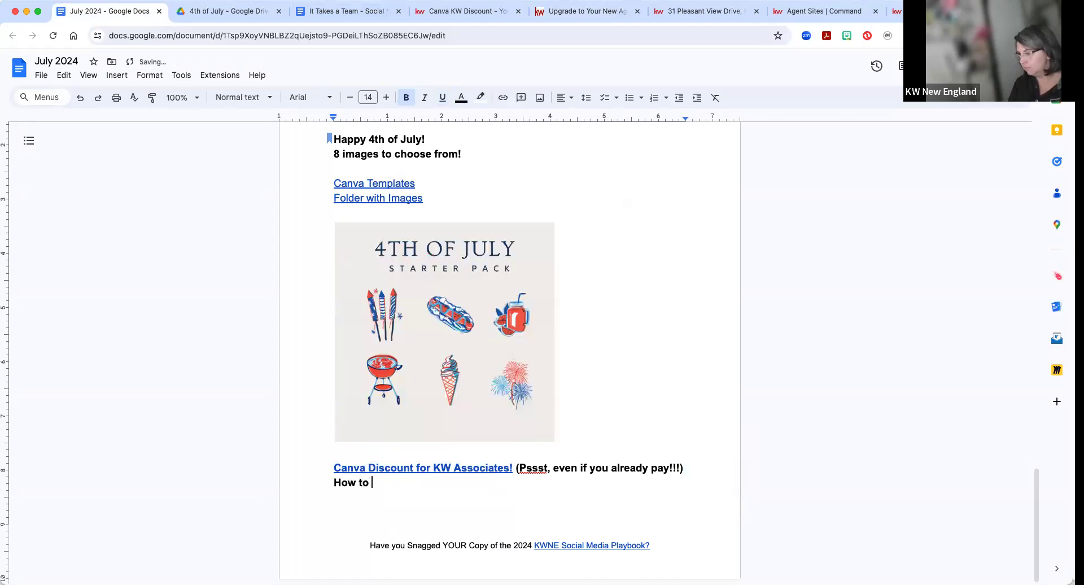
type("Upgrade Agent Sites!")
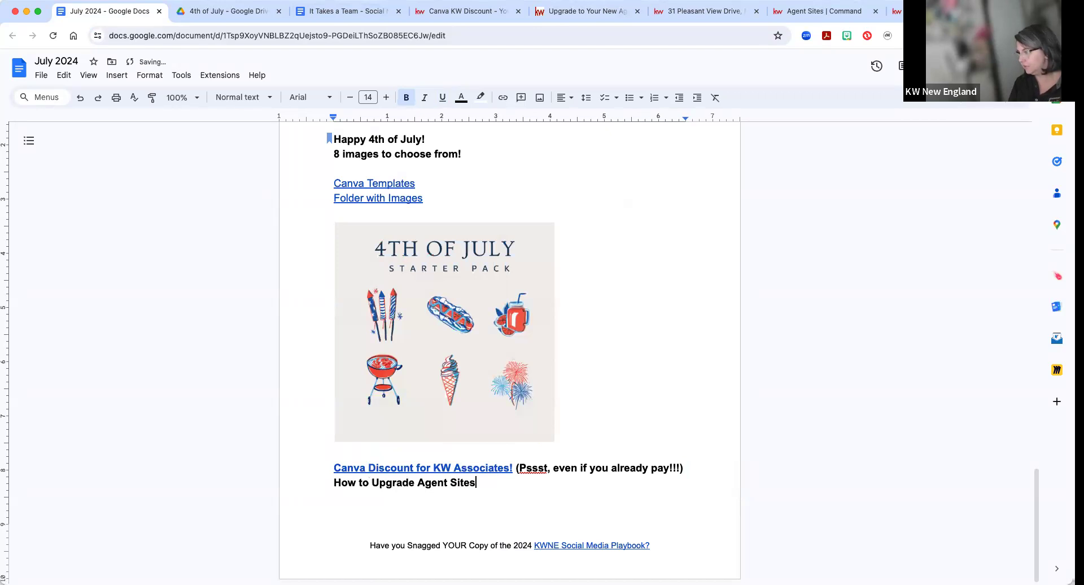
Step: Link the "How to Upgrade Agent Sites!" line to the copied URL of the Upgrade to Your New Agent Site article
left_click(333, 482, "shift")
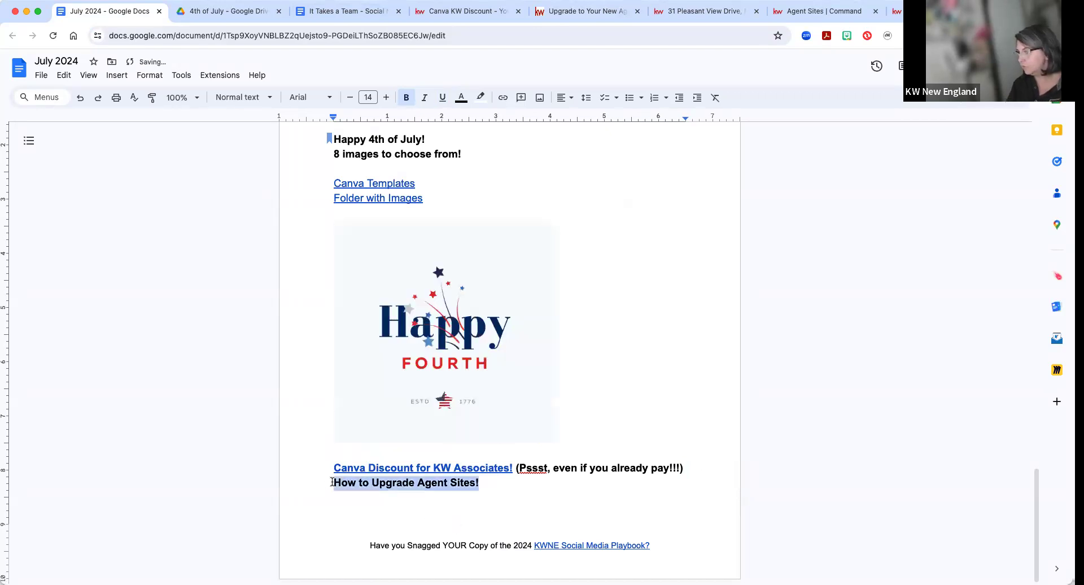
left_click(503, 98)
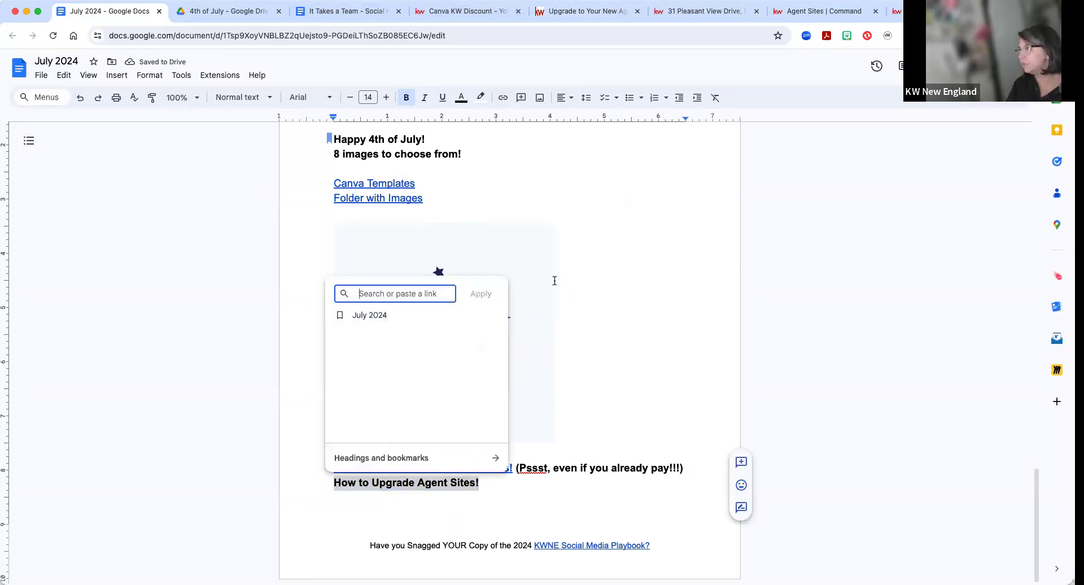
type("√")
key("BackSpace")
key("super+v")
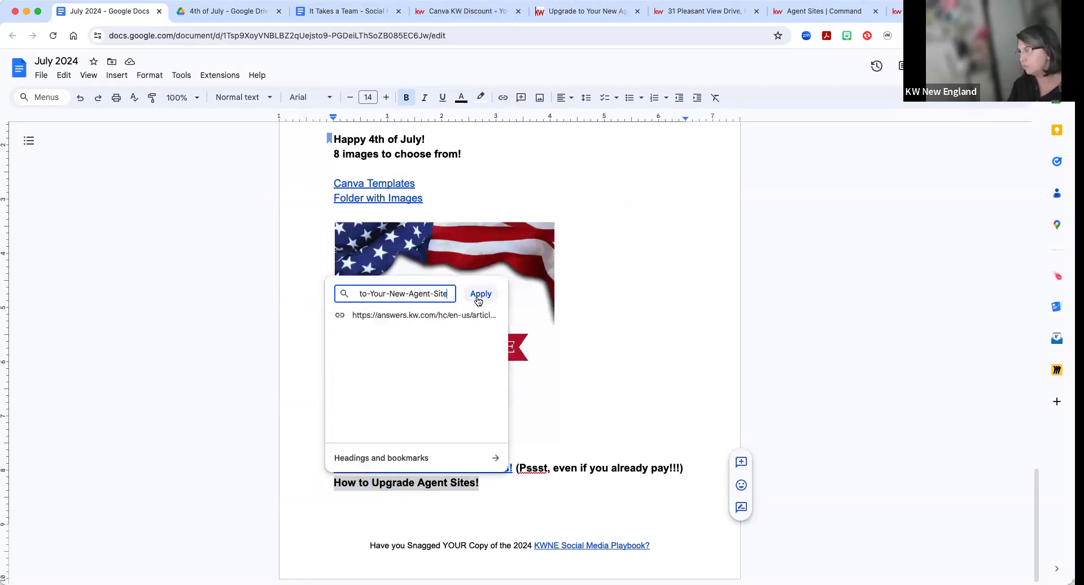
key("Return")
left_click(872, 344)
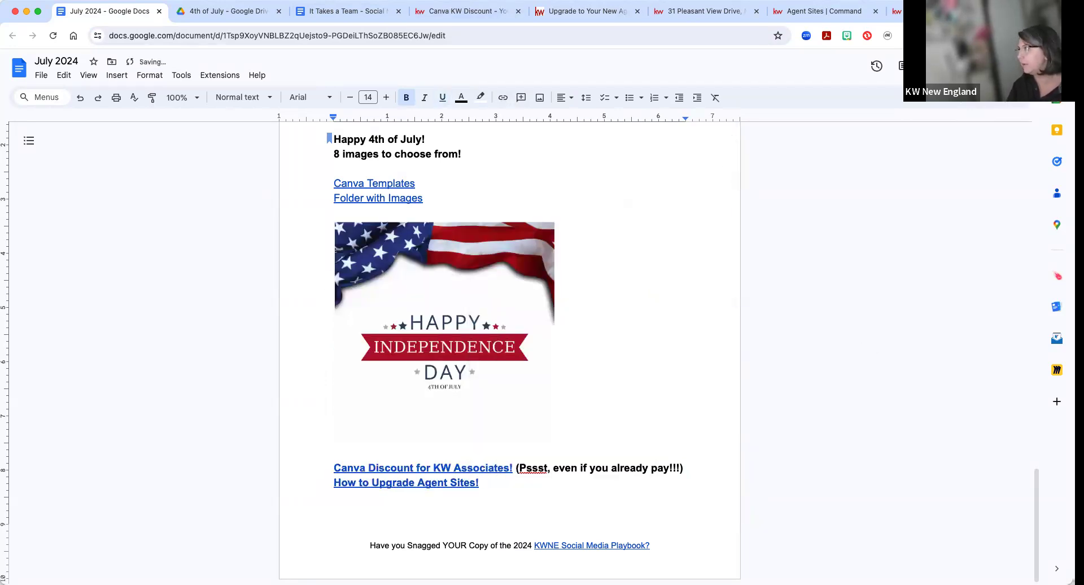
Step: Switch to the live agent website and view the profile photo, contact details and license line at the start of the agent's page
left_click(897, 11)
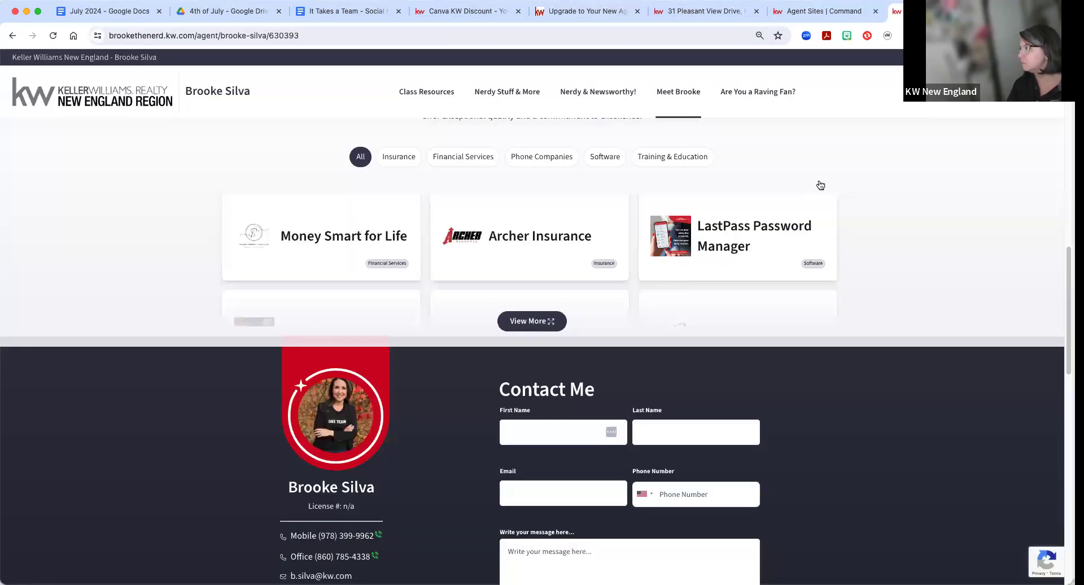
scroll(967, 246, "up", 15)
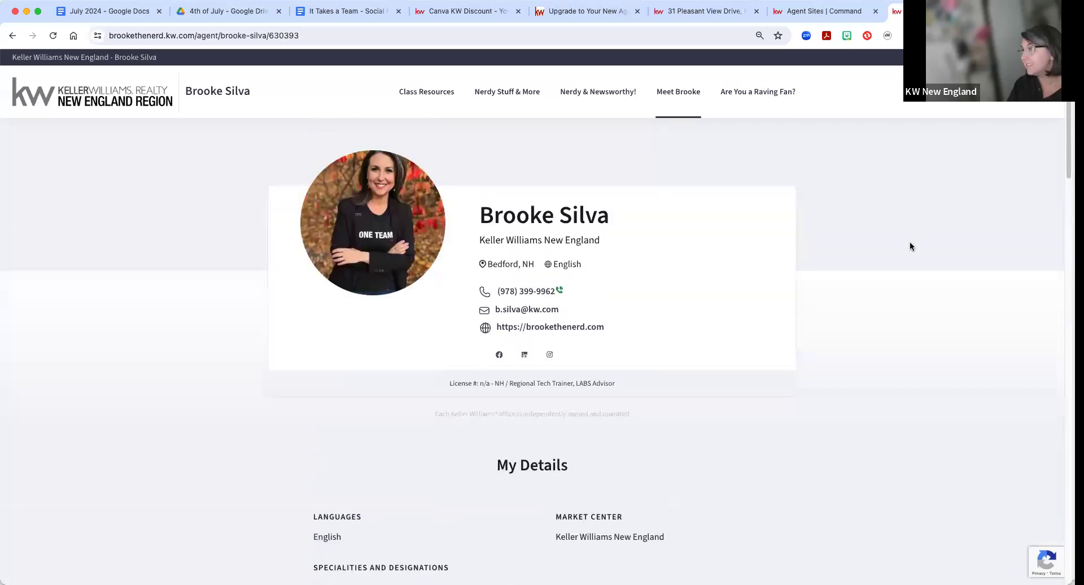